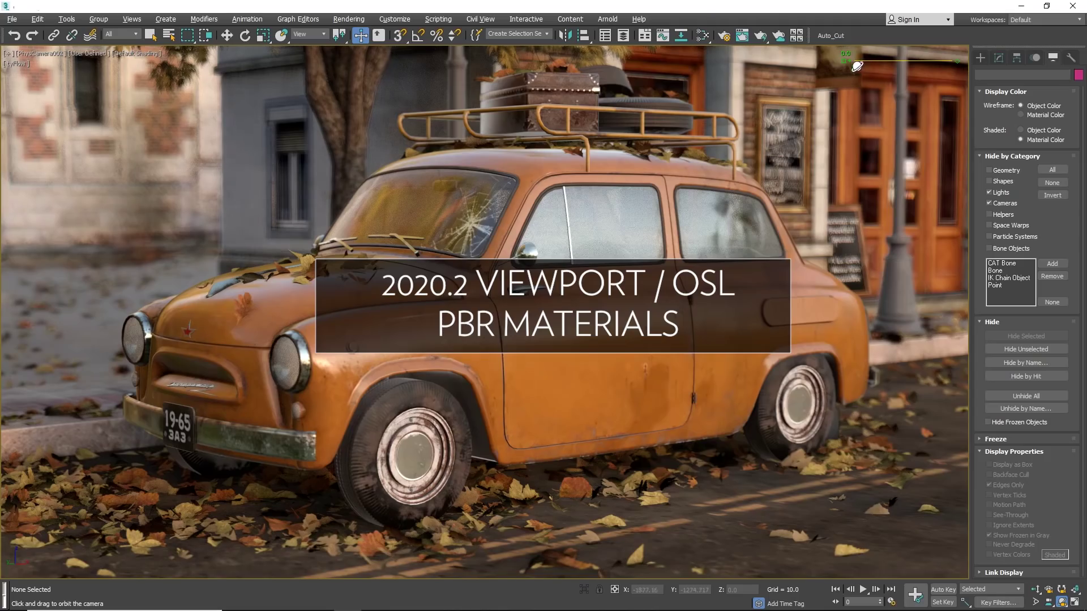
Move the control along the line above the street scene to run through its different lighting variations.
key("w")
left_click_drag(855, 65, 879, 66)
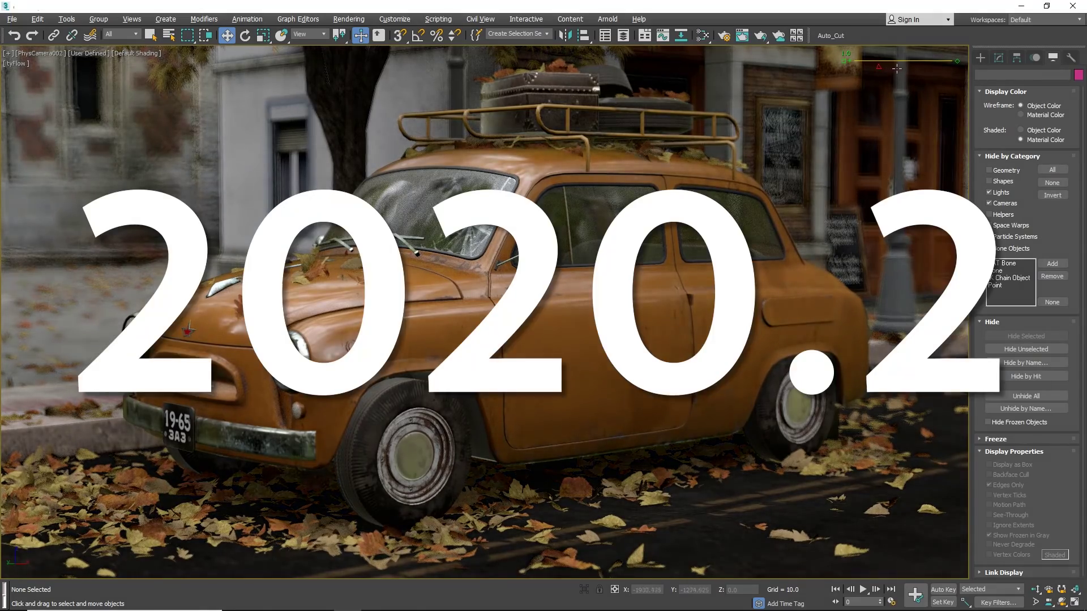
left_click_drag(881, 67, 904, 69)
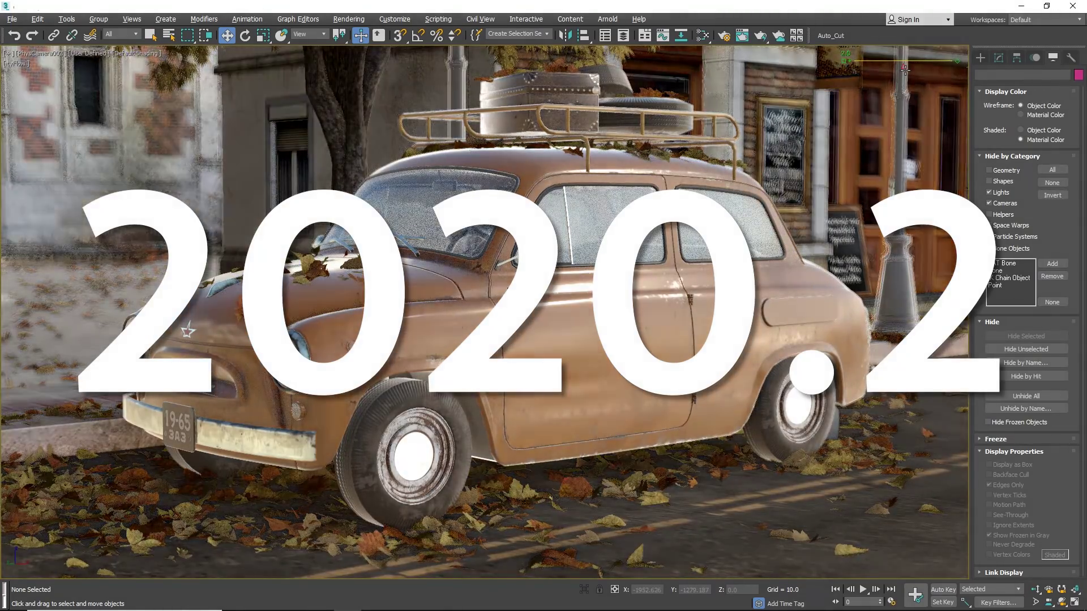
left_click_drag(927, 71, 931, 70)
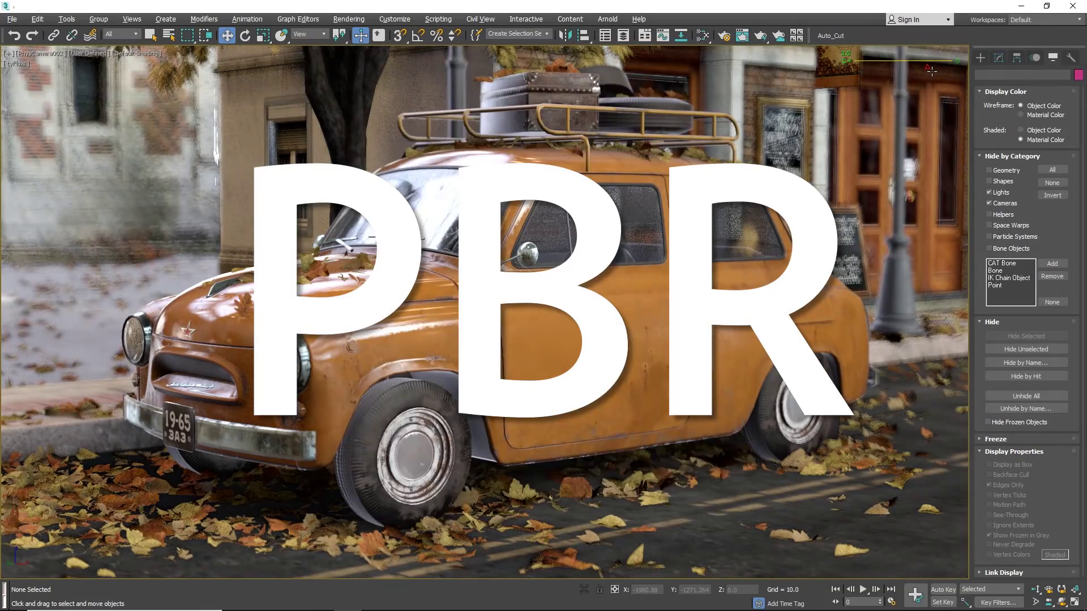
left_click_drag(931, 70, 952, 66)
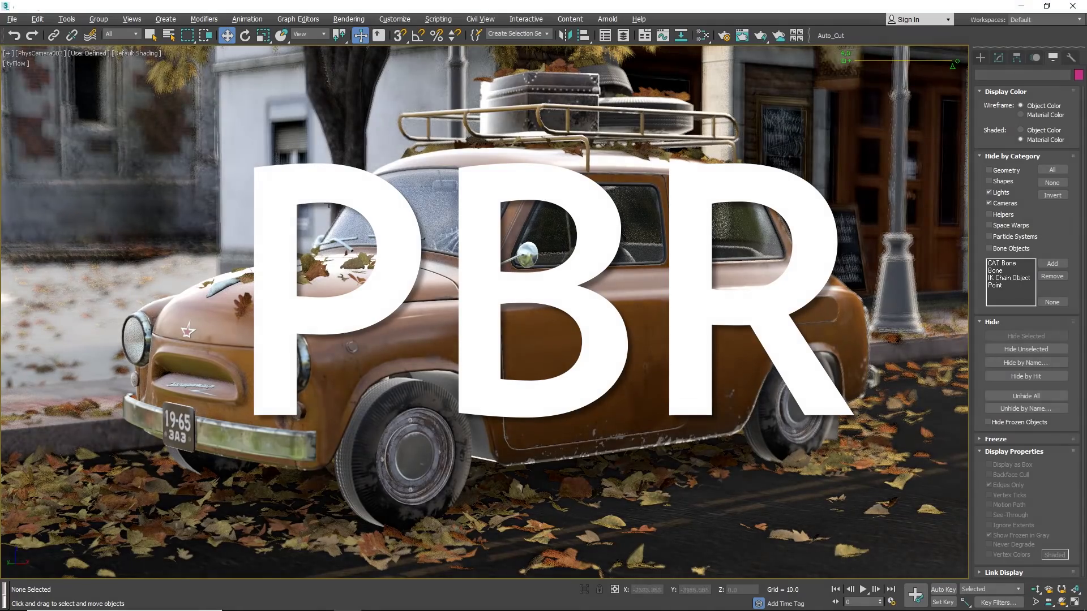
Add a new Physical Material to the material editor's node view.
left_click(318, 273)
left_click(357, 262)
left_click(439, 314)
left_click(552, 291)
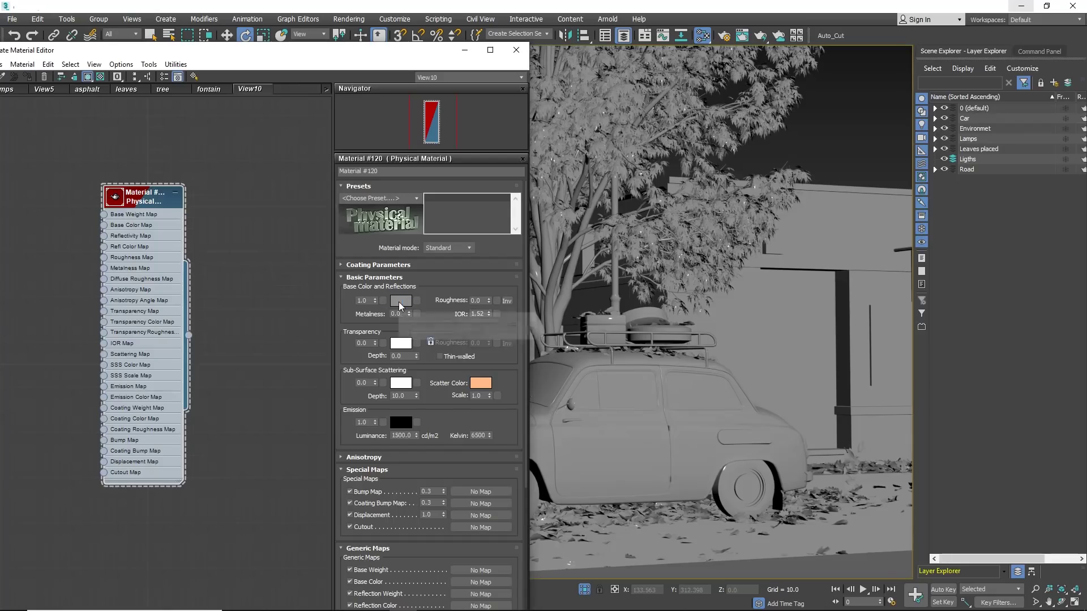
Set the physical material's base color to a neutral grey of 0.255 and close the material editor.
left_click(400, 300)
left_click_drag(334, 105, 334, 104)
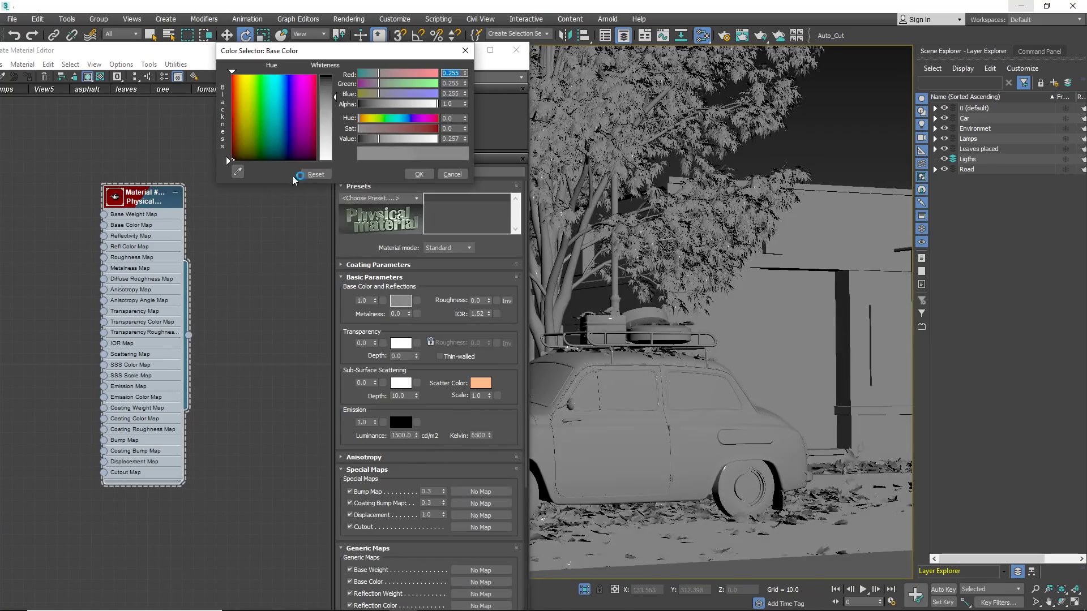
left_click(410, 174)
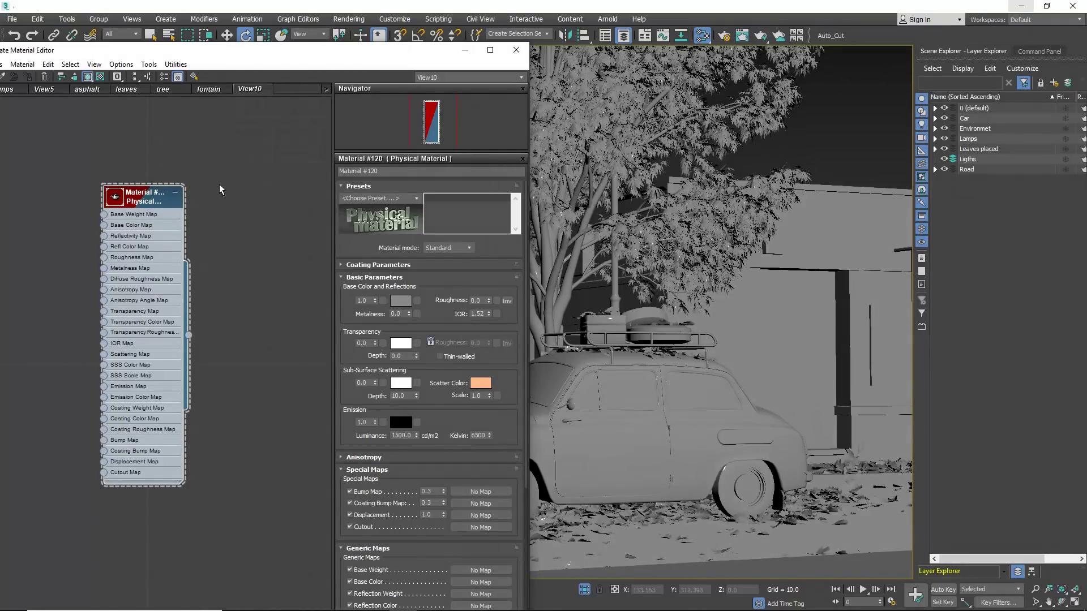
left_click(516, 51)
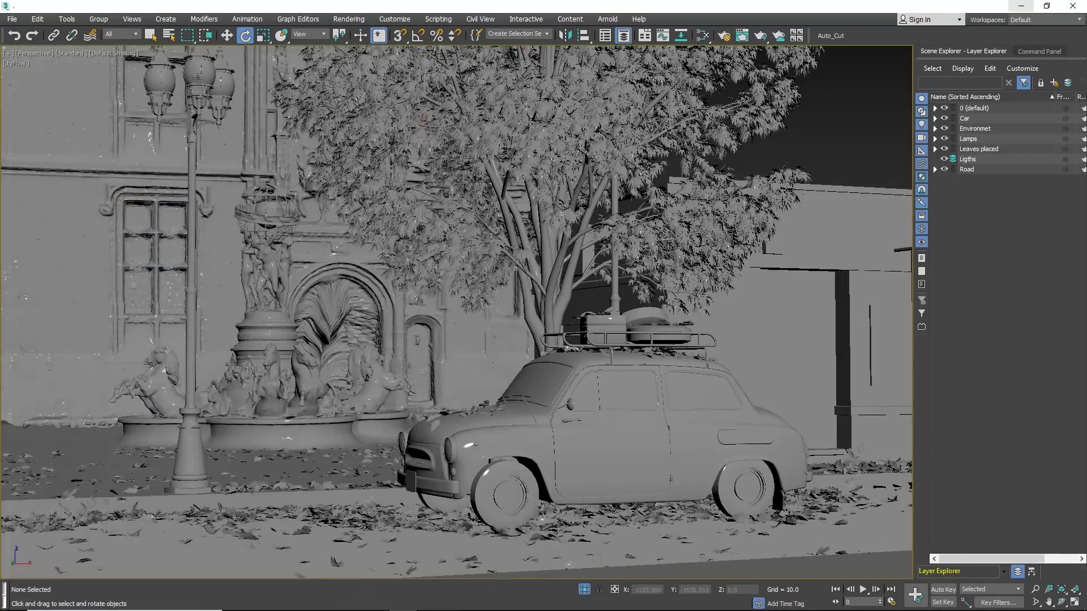
Switch the perspective viewport's shading to High Quality and clear the object selection.
left_click(72, 59)
left_click(72, 58)
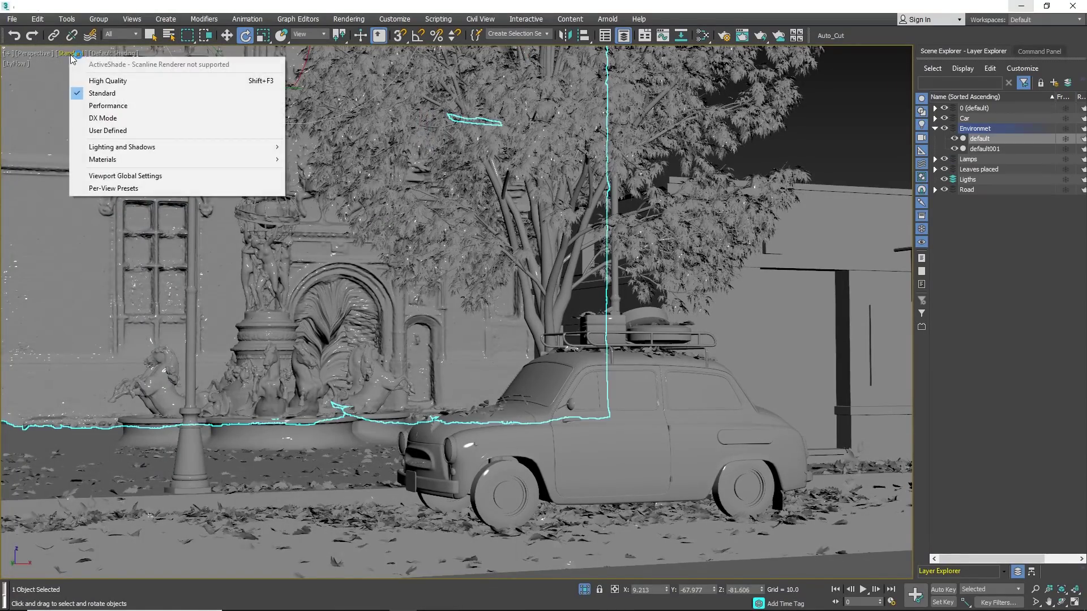
left_click(85, 80)
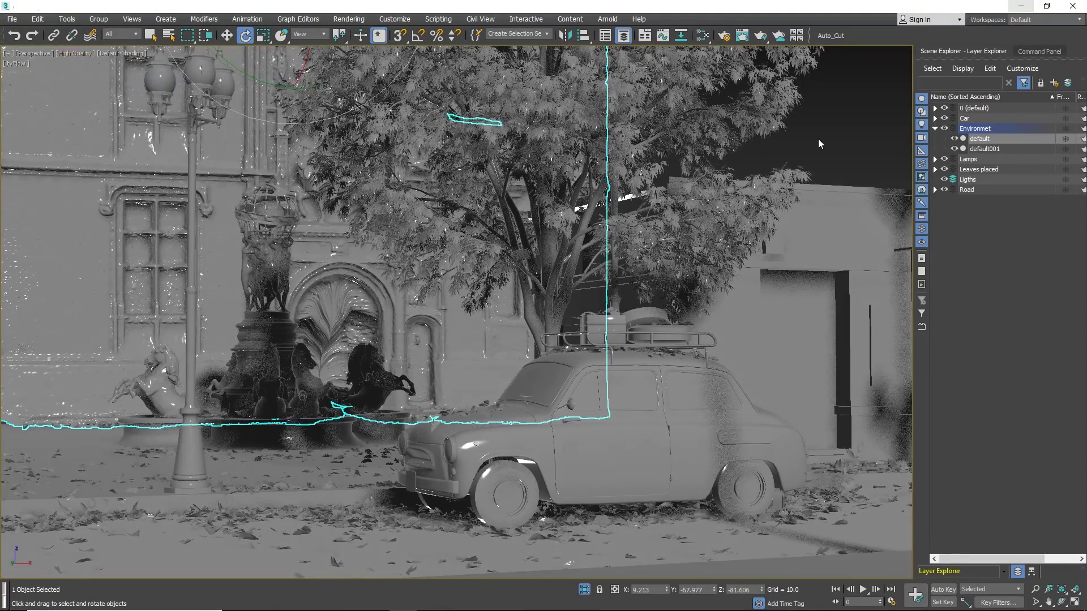
left_click(819, 143)
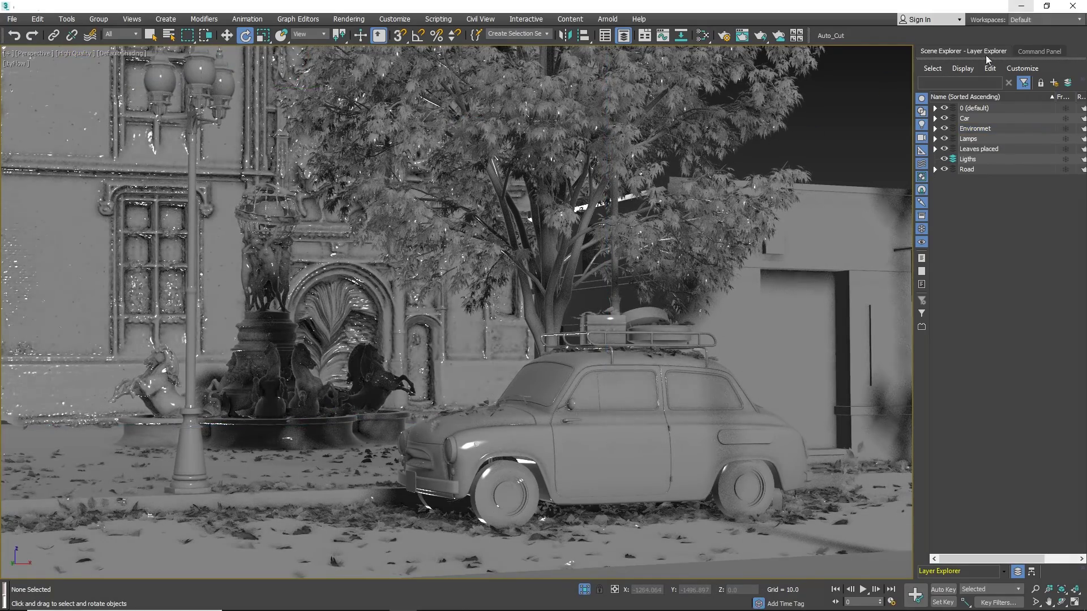
Lower the target spotlight's intensity multiplier to 0.6.
left_click(1036, 51)
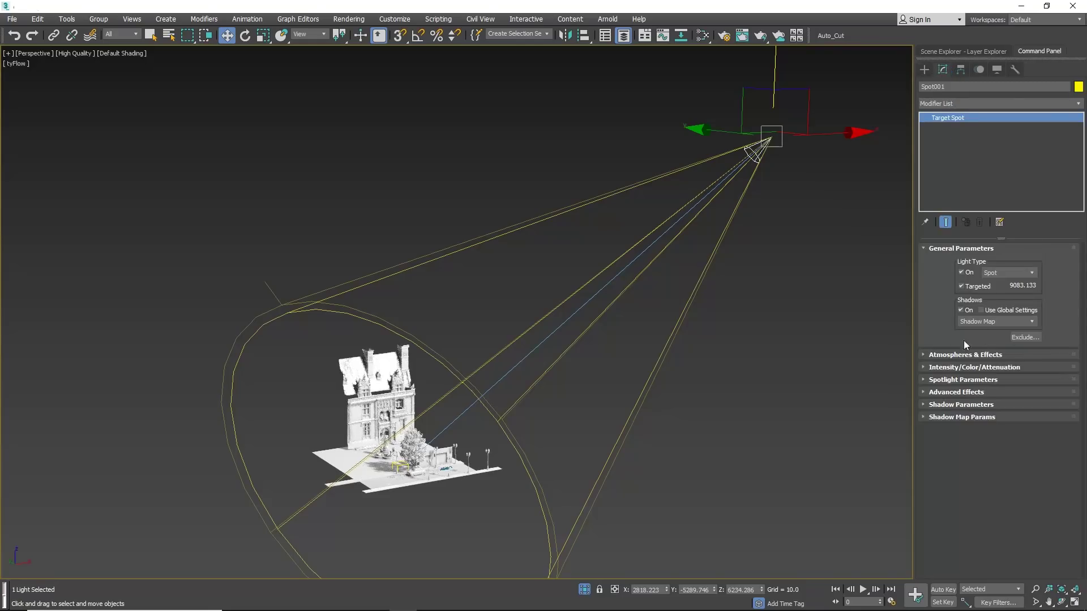
left_click(966, 368)
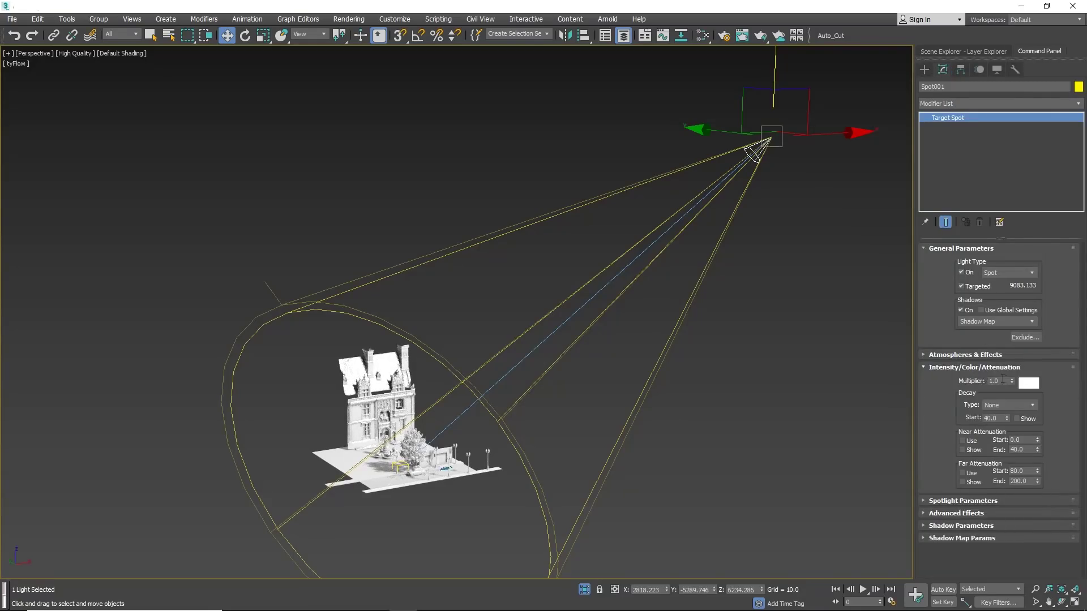
left_click_drag(1011, 382, 991, 409)
Inspect the lit street around the car up close and switch the target spotlight off.
middle_click_drag(472, 358, 496, 307)
scroll(420, 389, "up", 10)
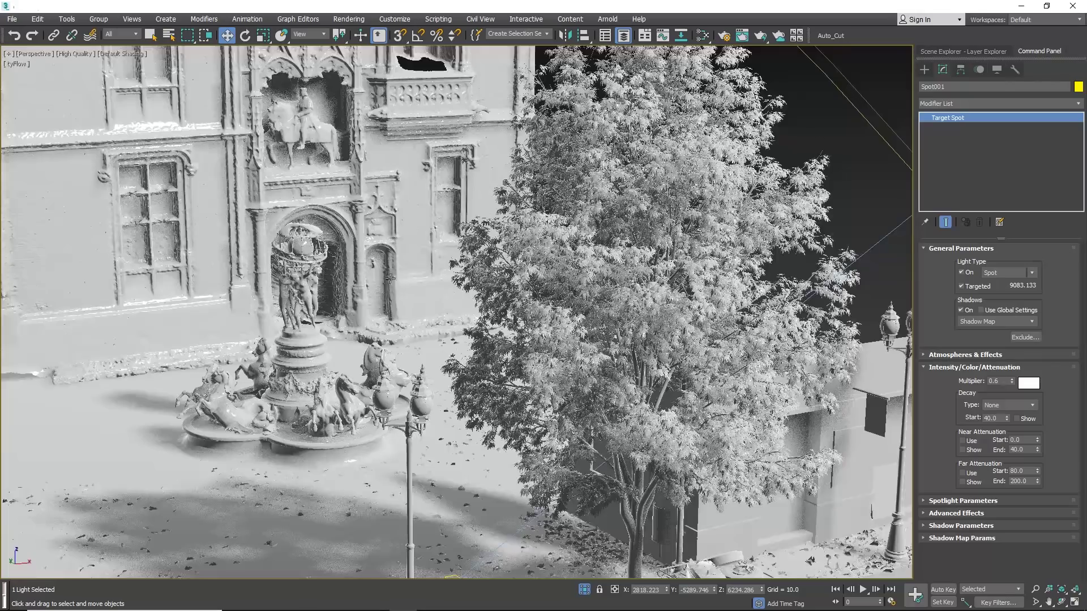
middle_click_drag(390, 278, 389, 158)
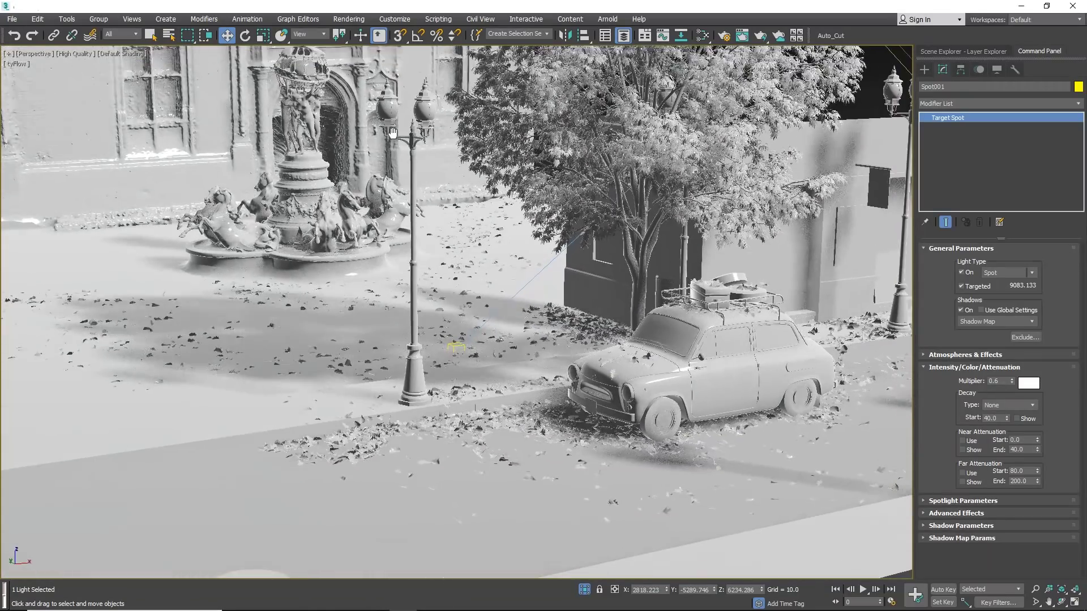
left_click(961, 272)
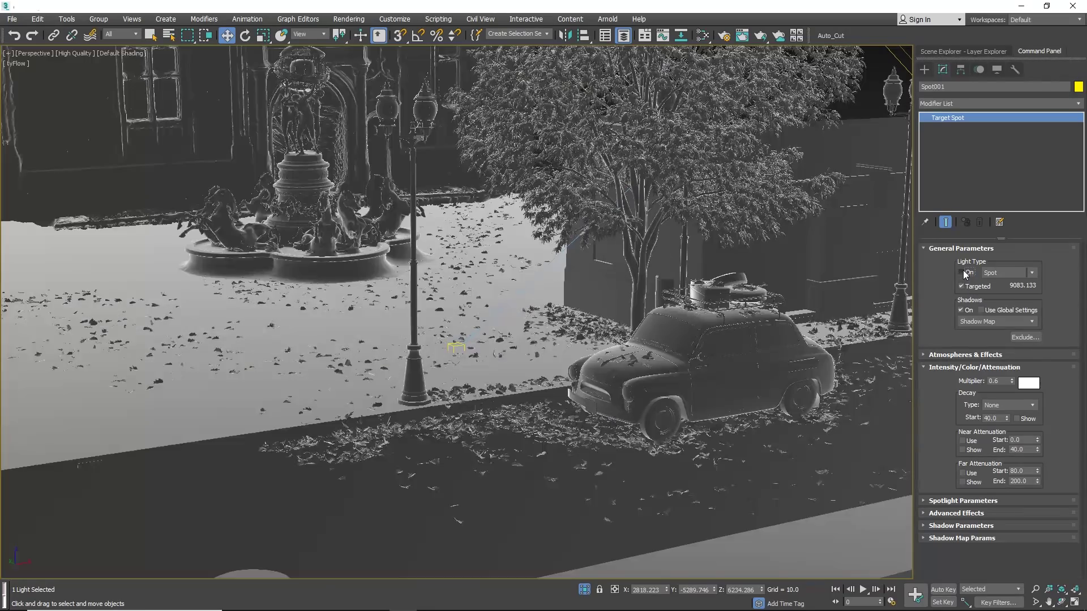
Set the environment's background color to a neutral grey, trying tinted shades before accepting it.
middle_click_drag(571, 295, 403, 269, "alt")
scroll(485, 336, "up", 4)
scroll(495, 336, "up", 1)
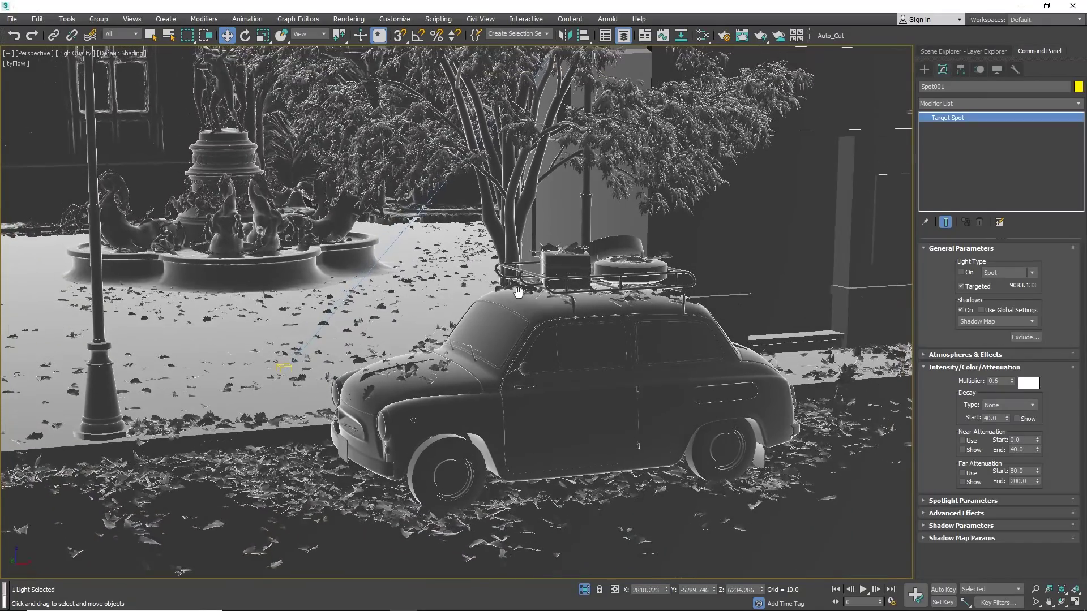
key("8")
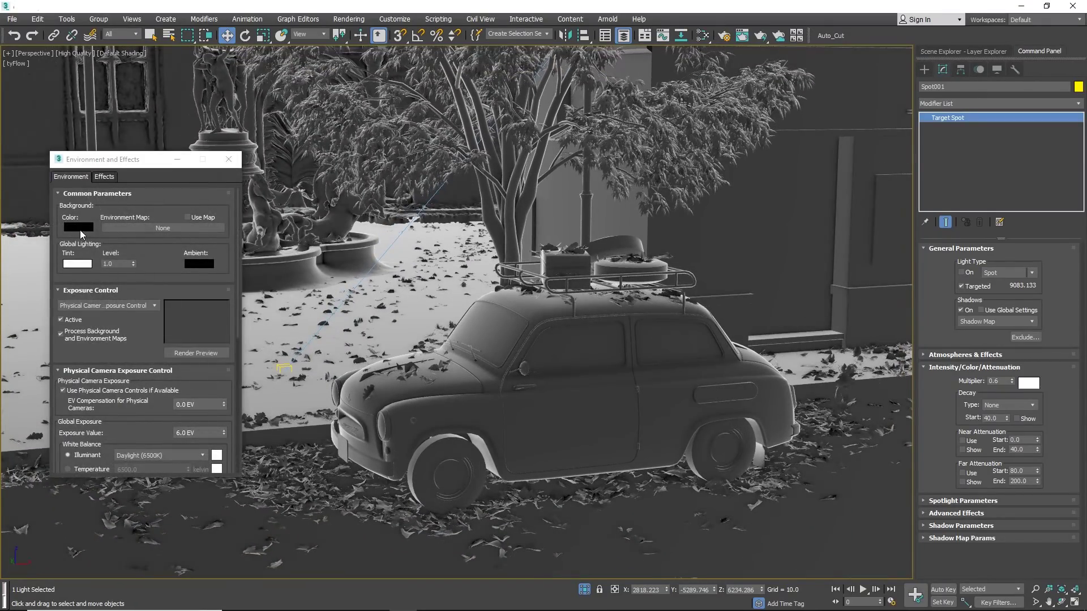
left_click(79, 228)
mouse_move(332, 97)
left_mouse_down()
mouse_move(335, 126)
mouse_move(335, 78)
mouse_move(330, 113)
left_mouse_up()
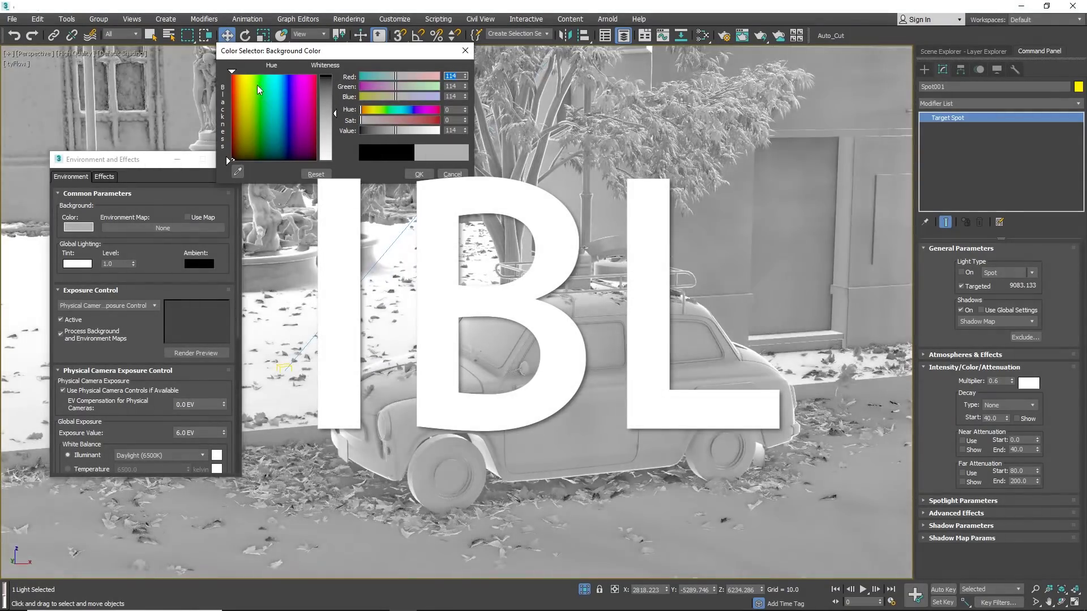
left_click(243, 78)
mouse_move(268, 81)
left_mouse_down()
mouse_move(297, 81)
mouse_move(271, 104)
mouse_move(304, 102)
left_mouse_up()
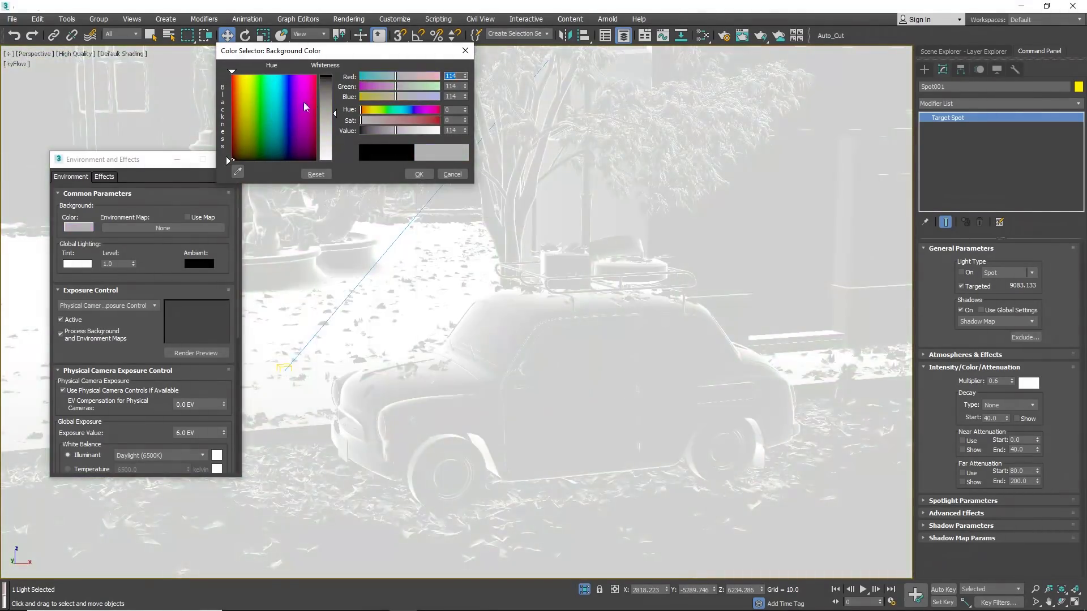
left_click_drag(402, 121, 361, 120)
left_click(419, 172)
Assign a bitmap as the environment map, using the HDR image ext_attra_beach_2015_1k.hdr.
middle_click_drag(420, 305, 535, 206)
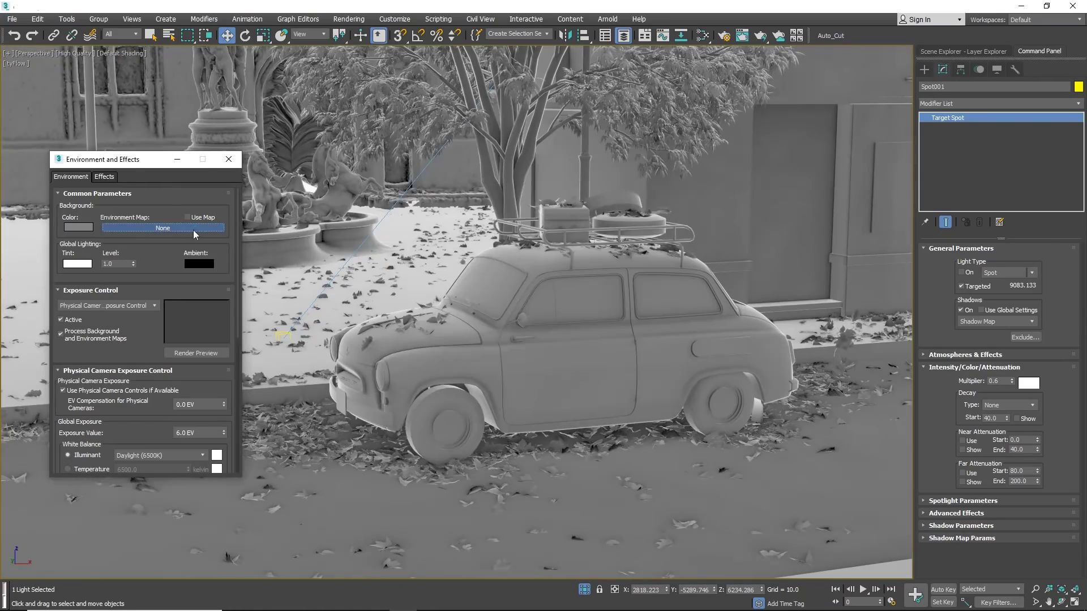
left_click(193, 230)
double_click(452, 182)
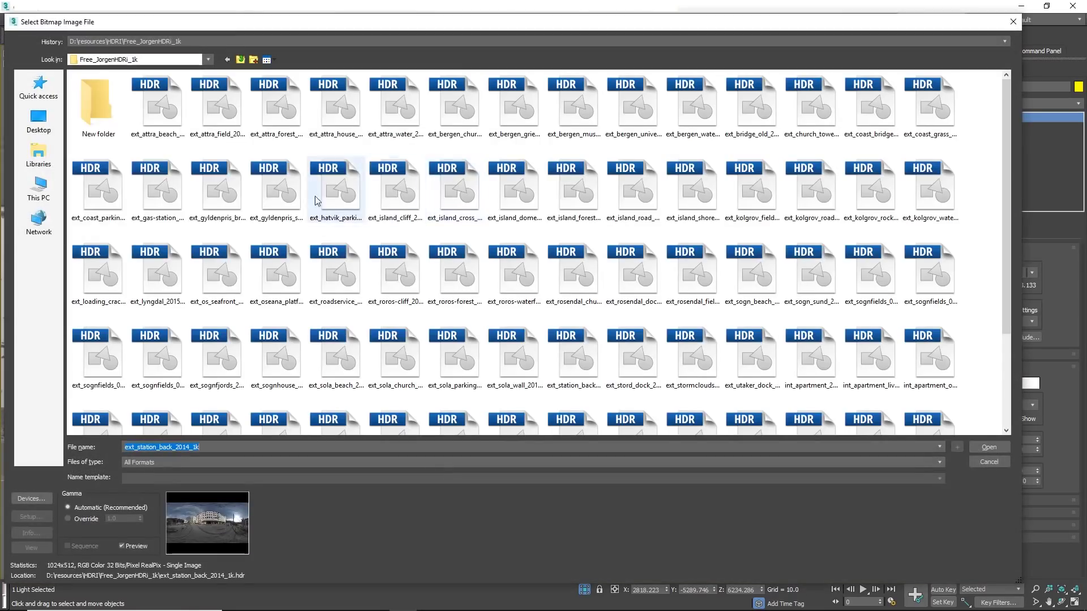
double_click(151, 105)
left_click(165, 262)
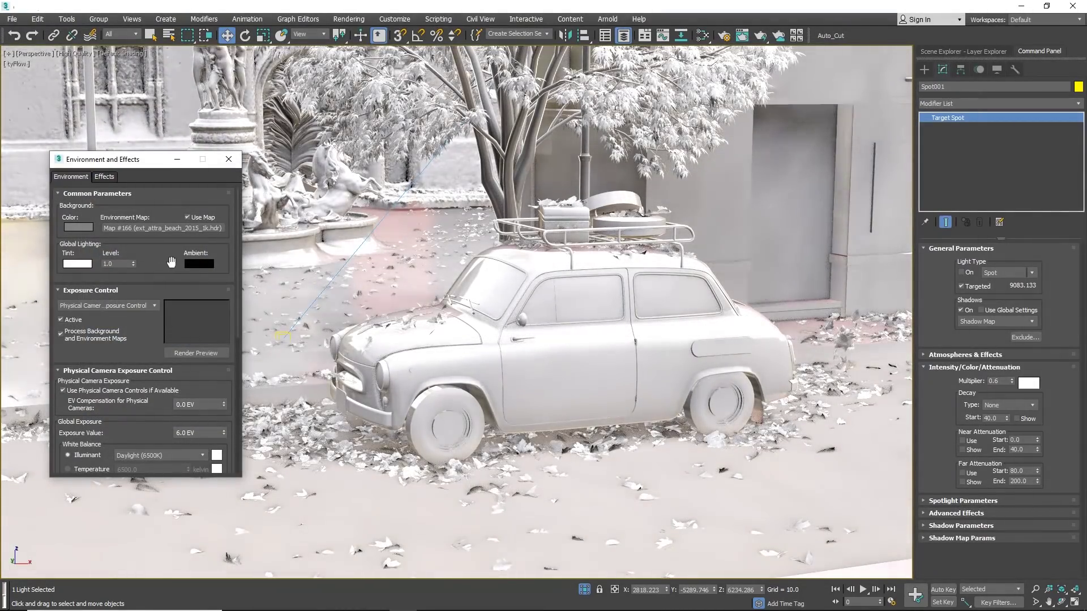
Replace the environment map with a bitmap of the HDR image ext_roros-cliff_2015_1k.hdr.
left_click(169, 230)
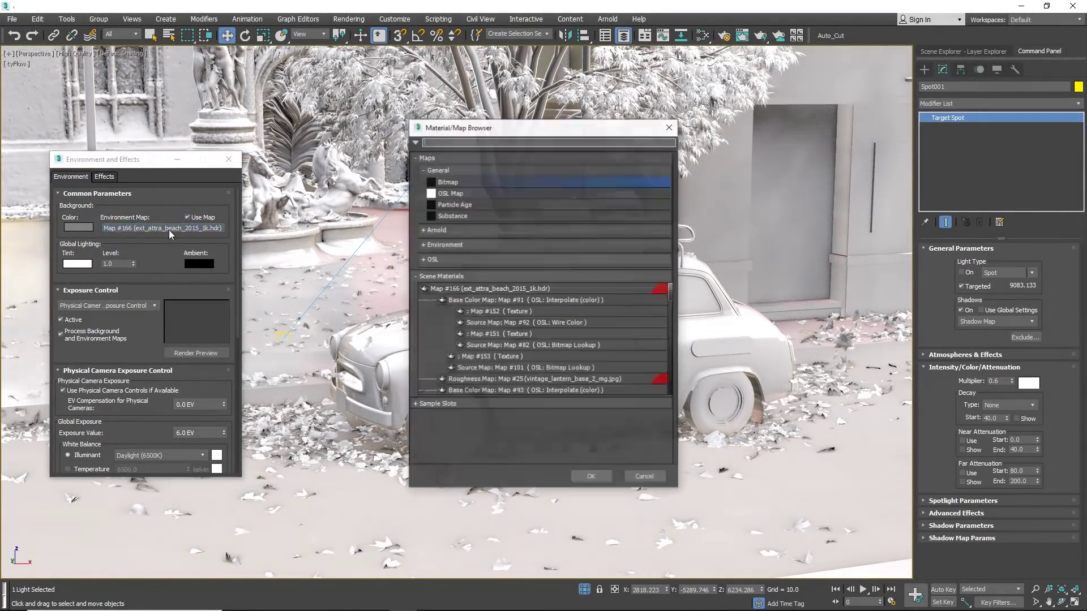
double_click(477, 182)
double_click(396, 141)
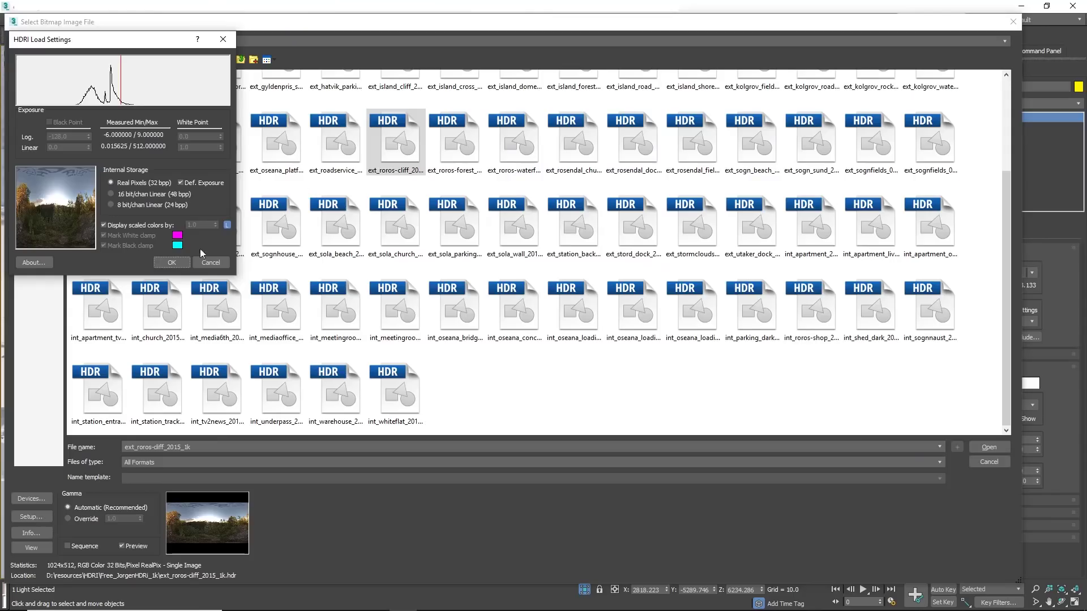
left_click(168, 261)
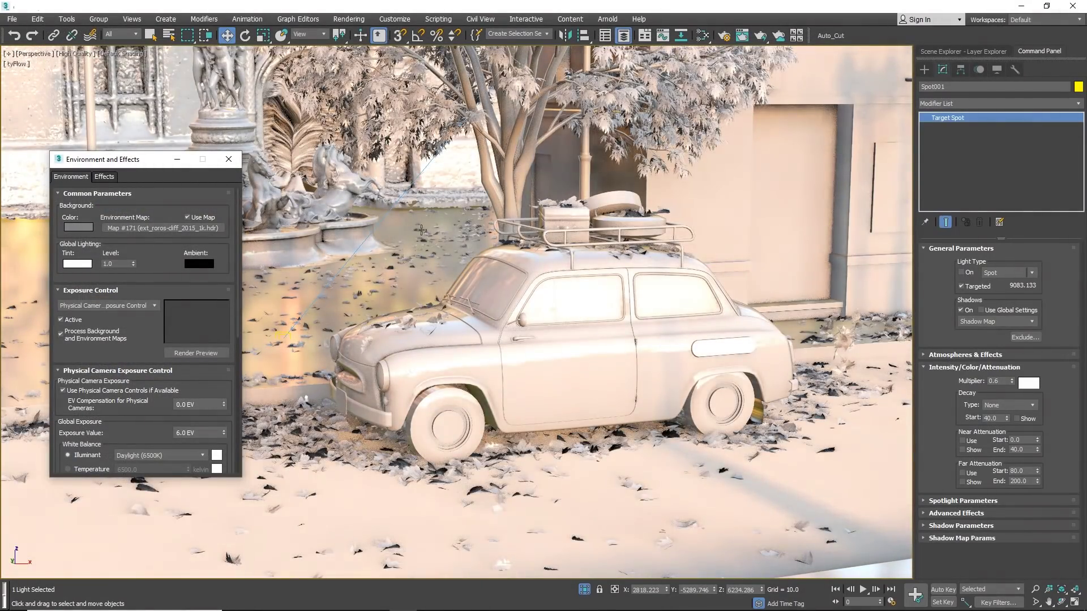
Create a Skylight on the ground beside the car's rear wheel, using the scene environment for its color.
left_click(924, 69)
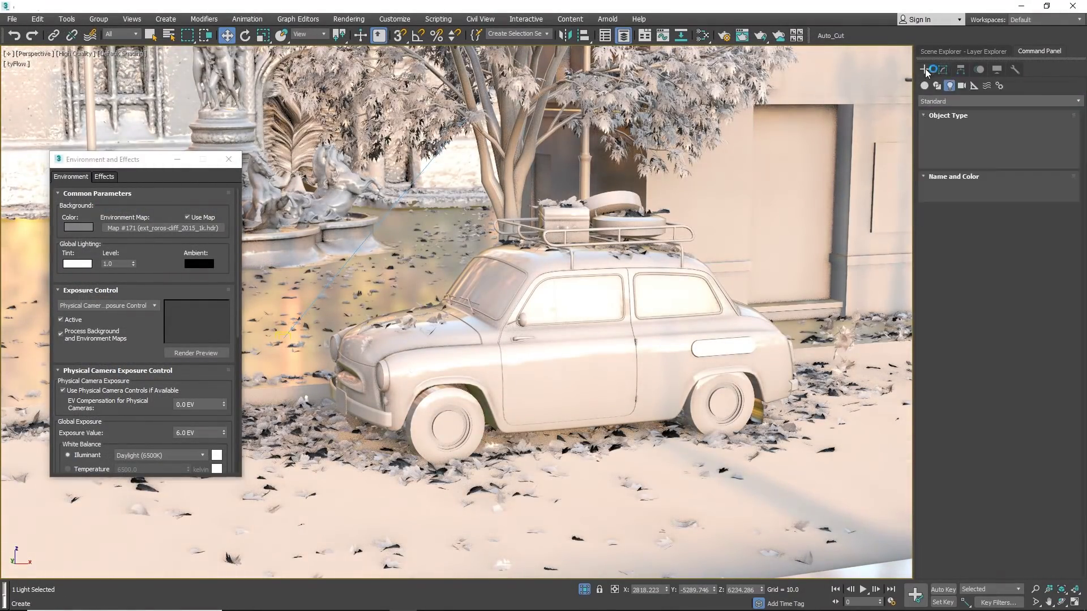
left_click(1020, 161)
left_click(770, 452)
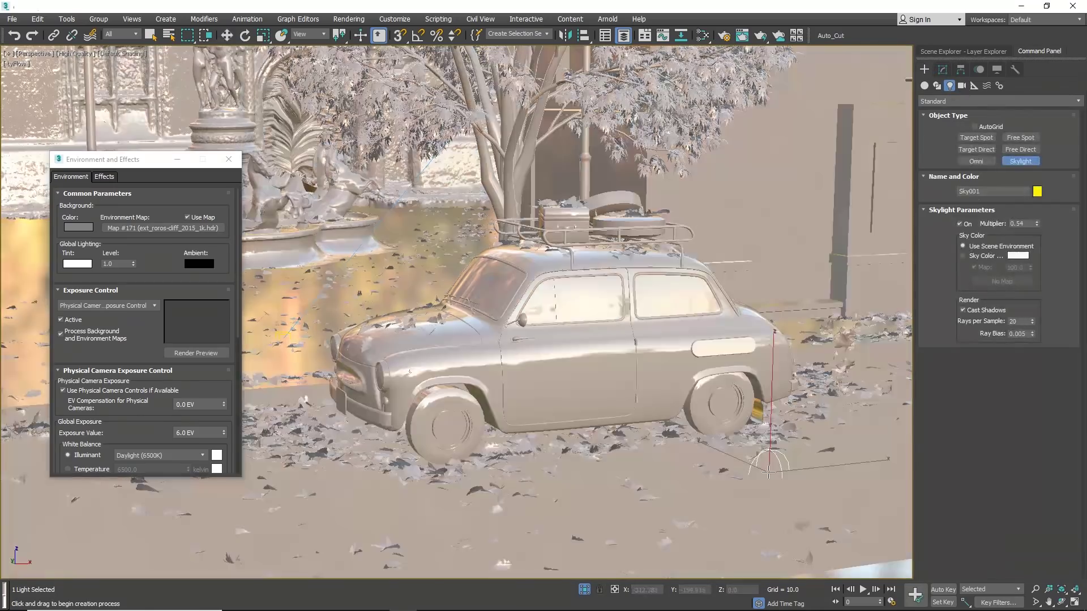
right_click(772, 391)
Vary the skylight's multiplier, raising it to 1.05, lowering it to 0.294 and raising it again.
left_click(942, 69)
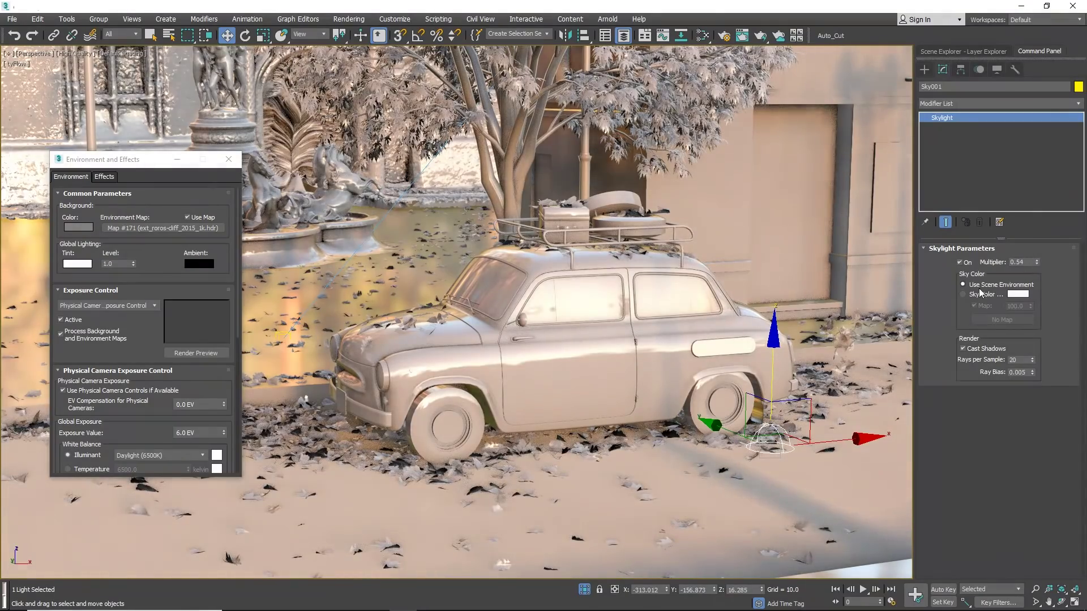
left_click_drag(1035, 263, 1040, 257)
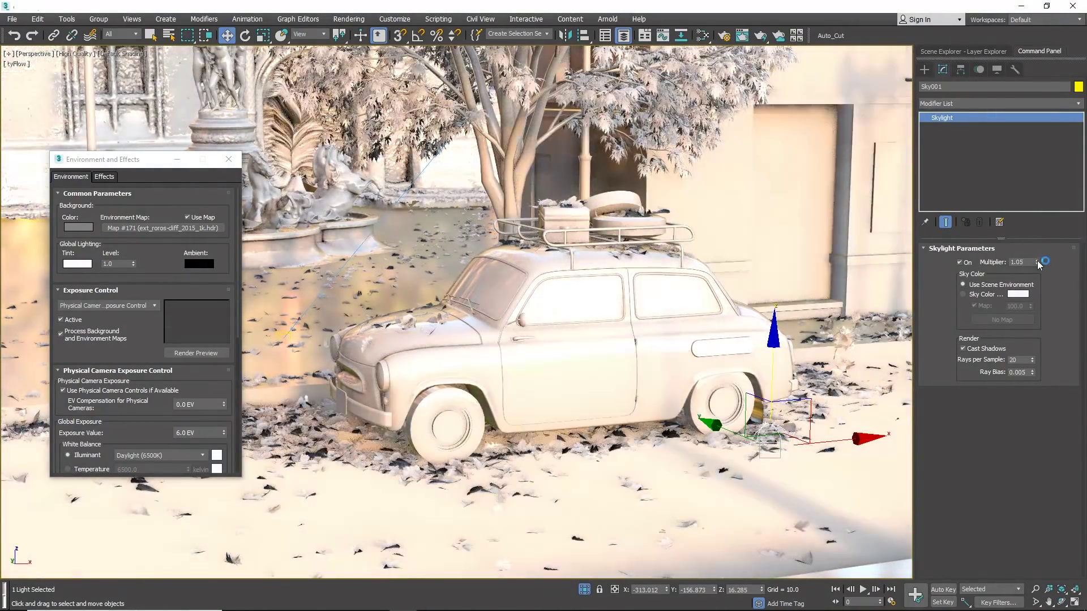
left_click_drag(1037, 261, 1042, 301)
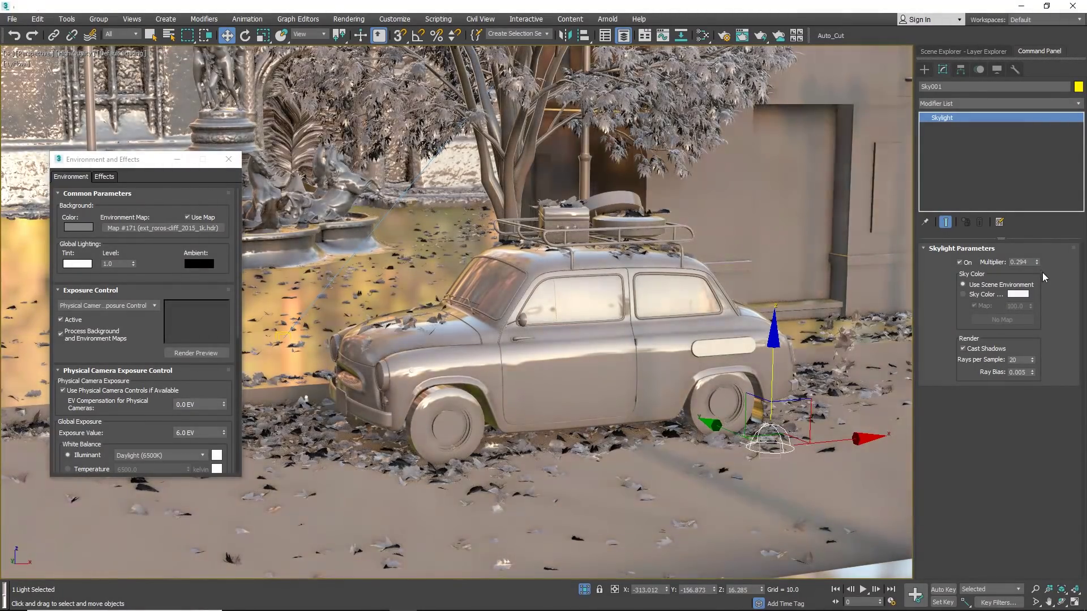
left_click_drag(1036, 262, 1037, 242)
Create a physical camera from the current view with depth of field enabled and an aperture of f/0.1.
key("ctrl+c")
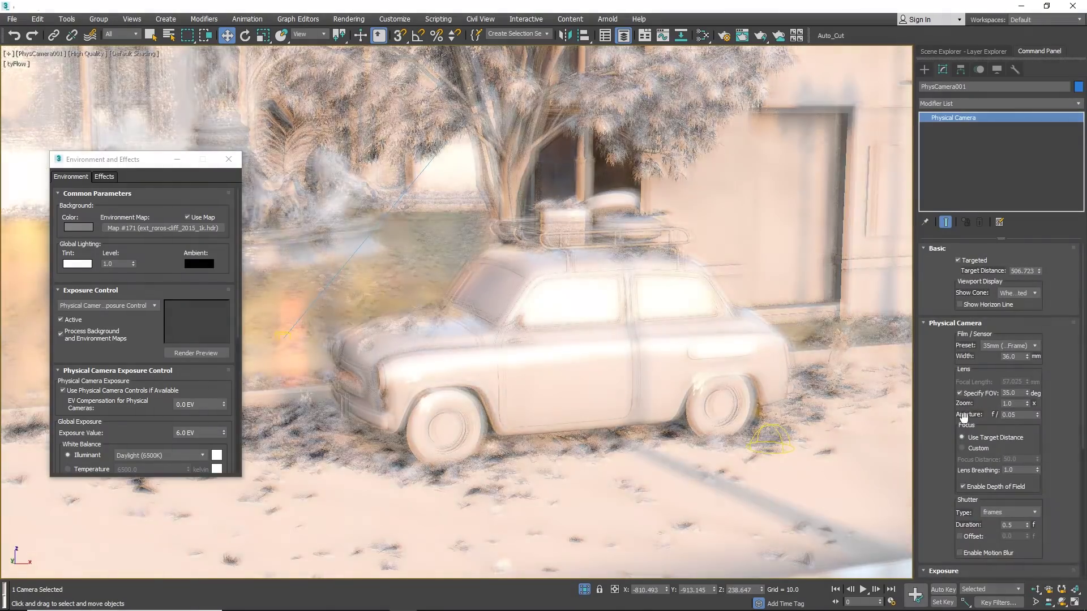
left_click(968, 487)
left_click(963, 487)
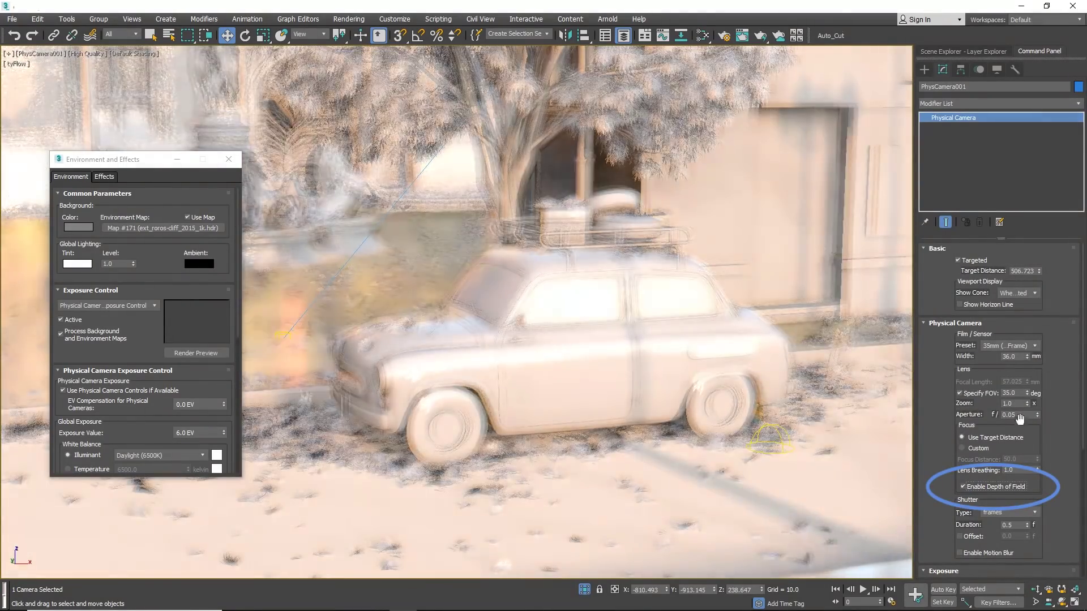
left_click(1013, 415)
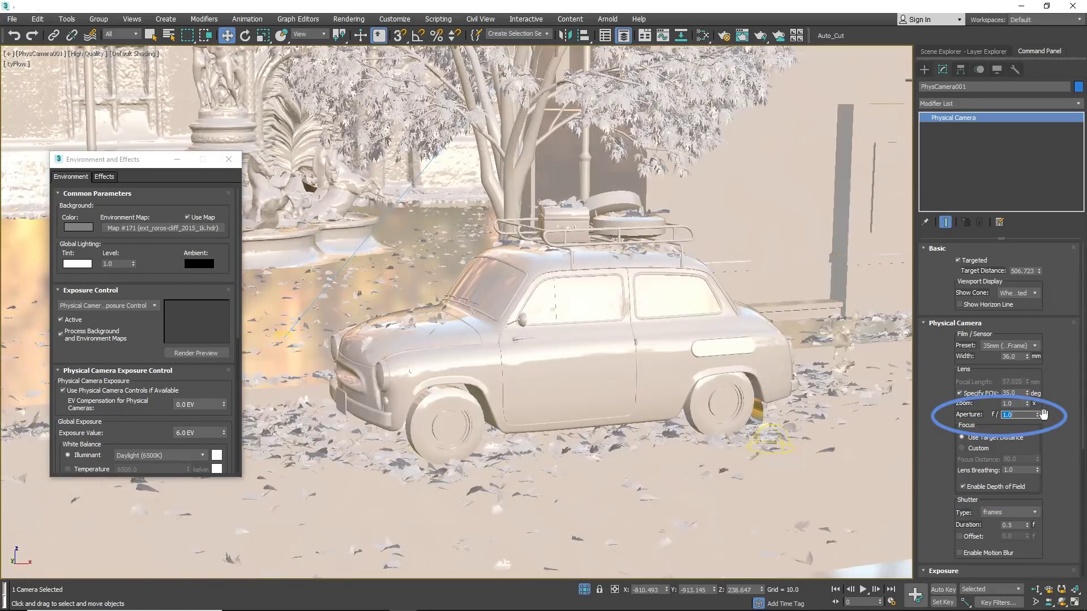
type("0.1")
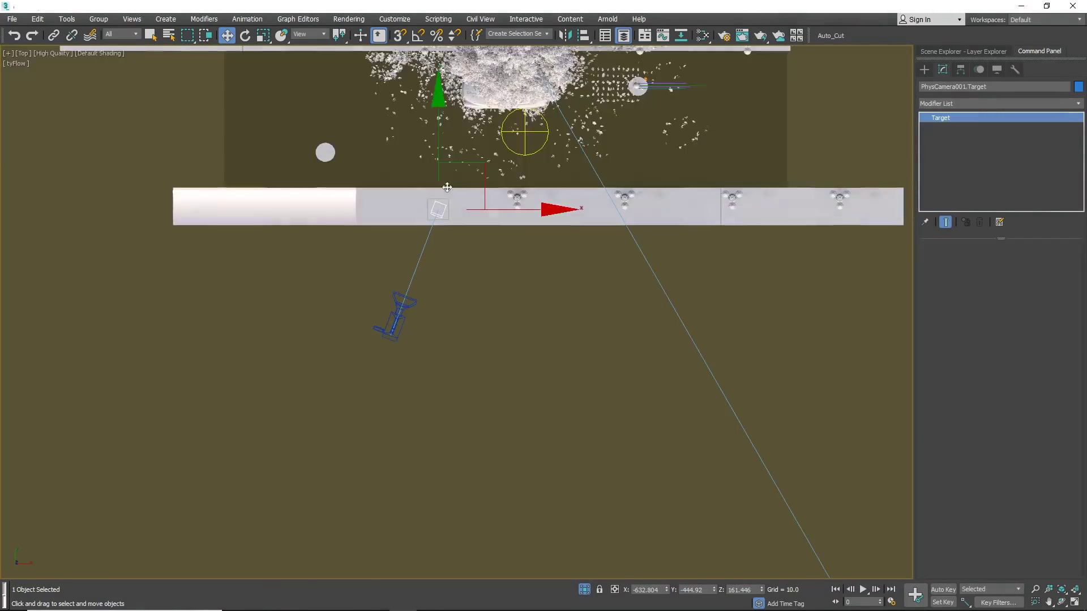
Move the physical camera's target in the top view up to the tree behind the car and set the aperture to f/0.03.
scroll(447, 187, "up", 3)
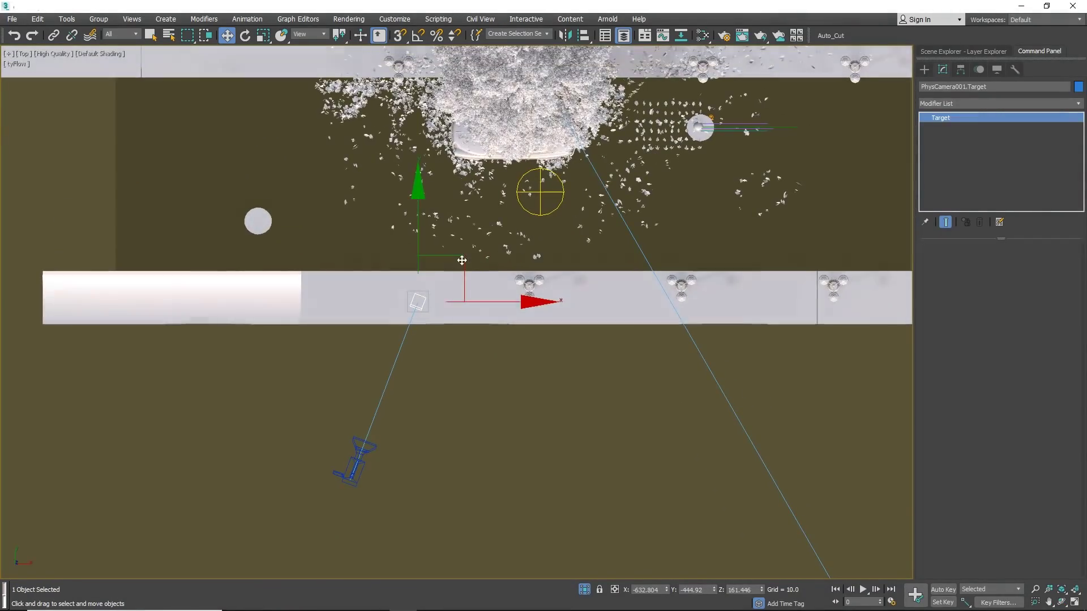
left_click_drag(461, 259, 524, 90)
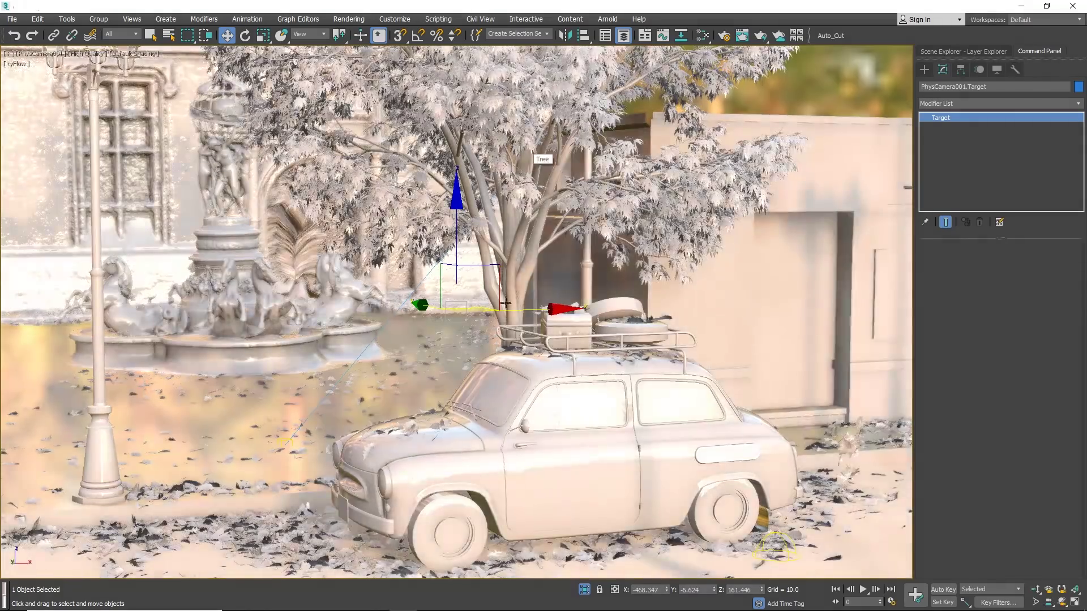
type("0.03")
key("Return")
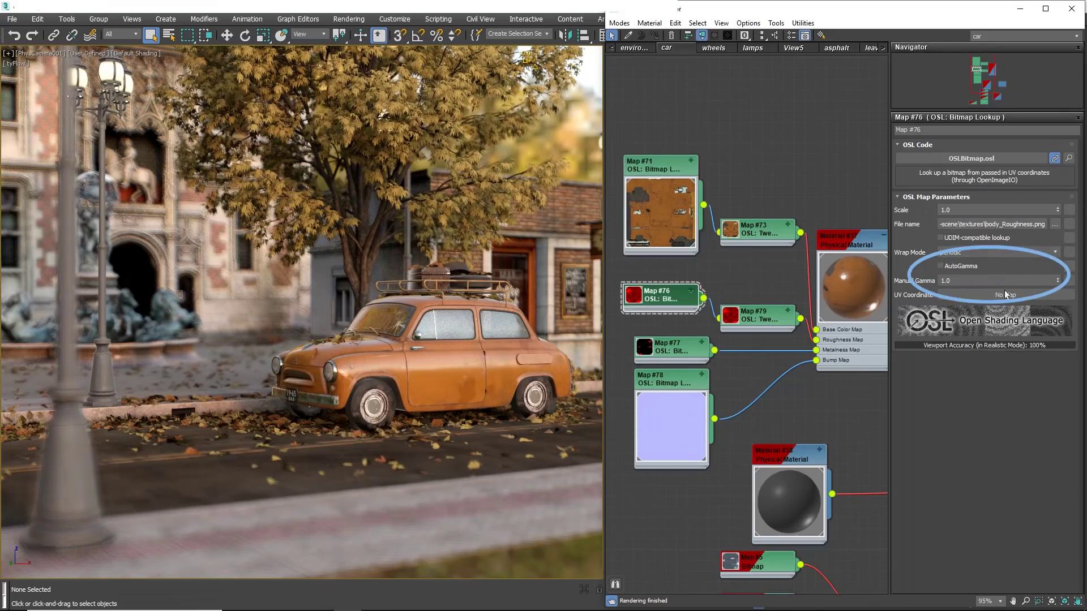
Review the car body's metalness and bump bitmaps, set the first HSV value of its base color Tweak/Levels map to 1.143, and select the roughness tweak.
left_click(669, 348)
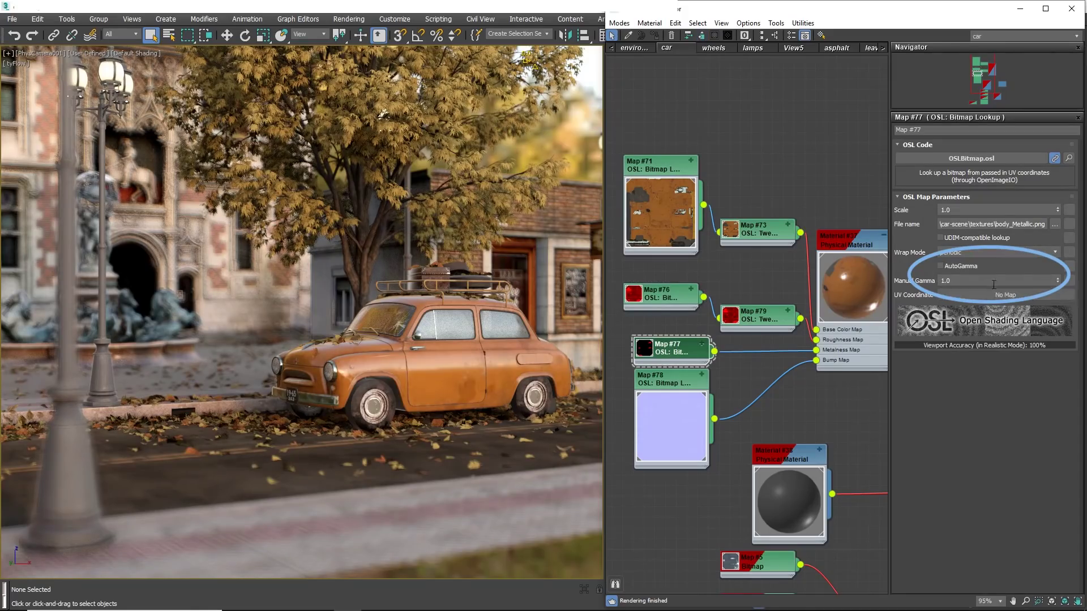
left_click(654, 377)
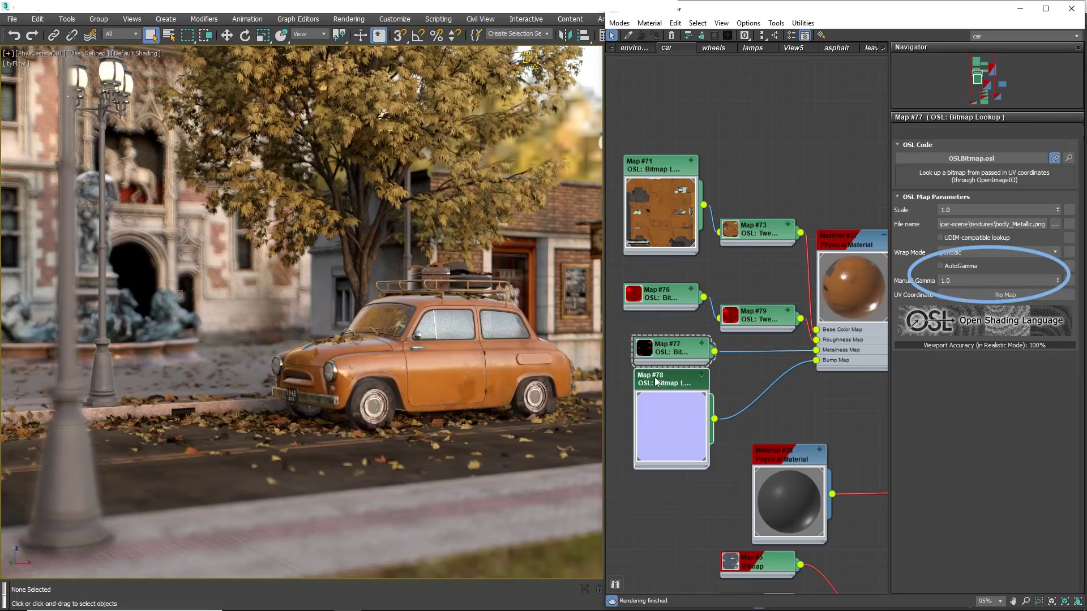
left_click(751, 233)
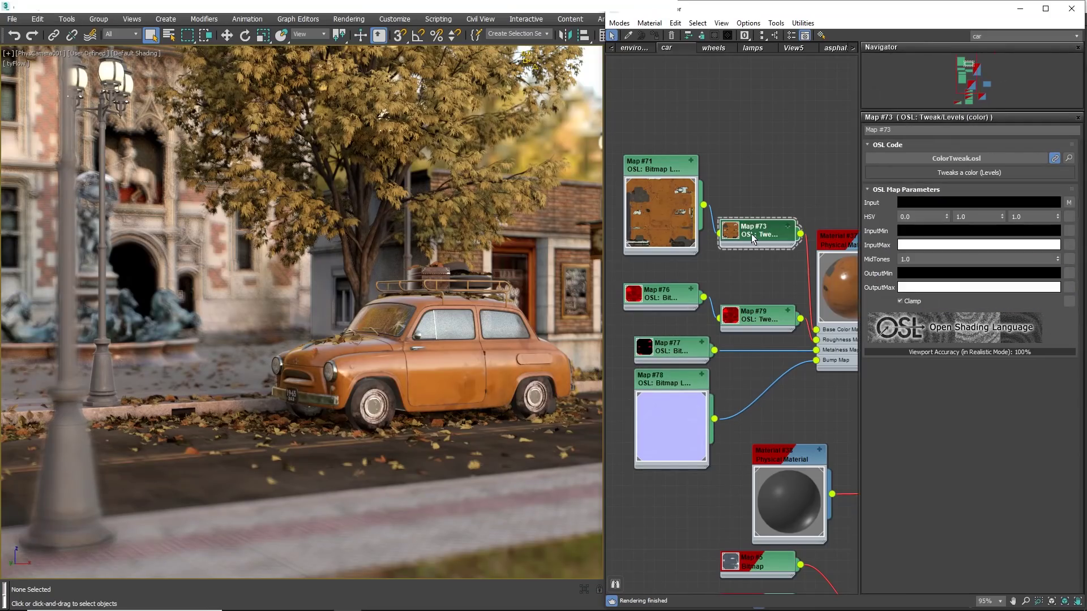
left_click(948, 215)
left_click_drag(942, 195, 940, 117)
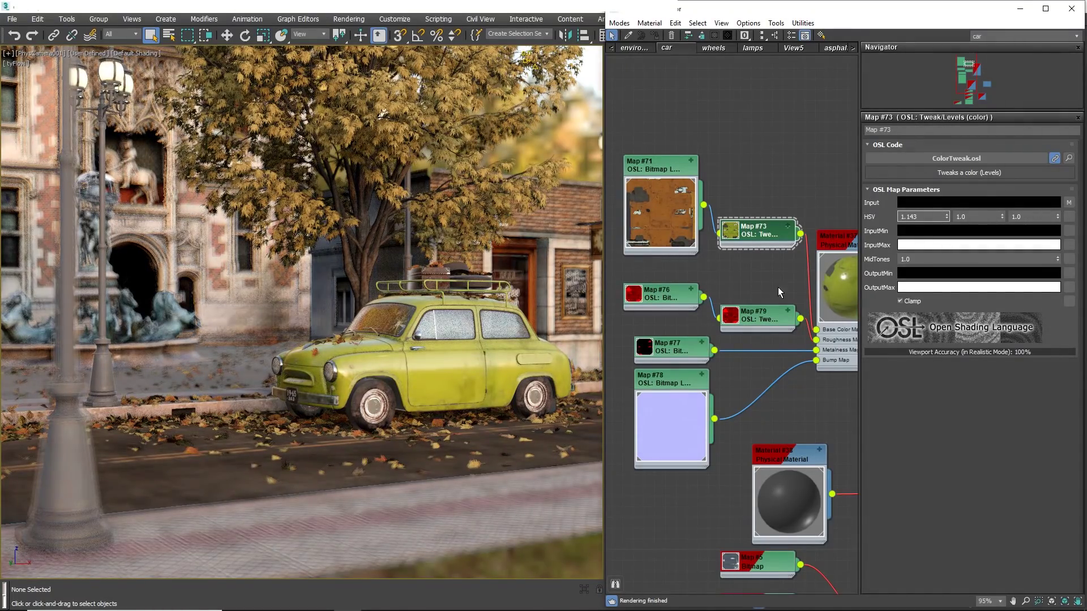
left_click(761, 315)
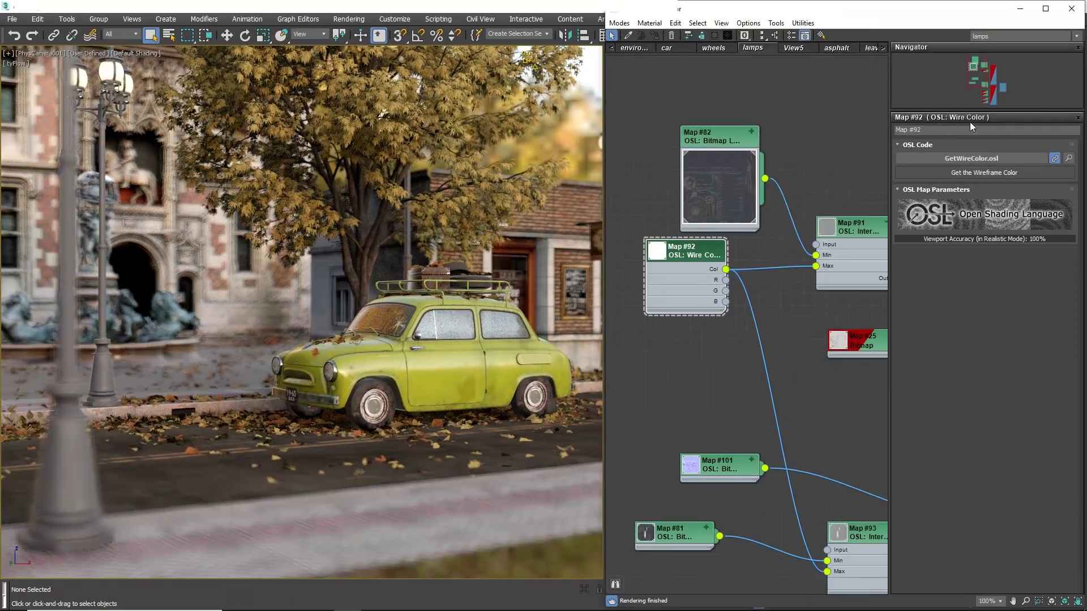
Assign a teal wire color to the lamp post standing on the kerb in front of the fountain.
middle_click_drag(765, 237, 686, 228)
mouse_move(768, 197)
middle_mouse_down()
mouse_move(709, 174)
mouse_move(804, 218)
middle_mouse_up()
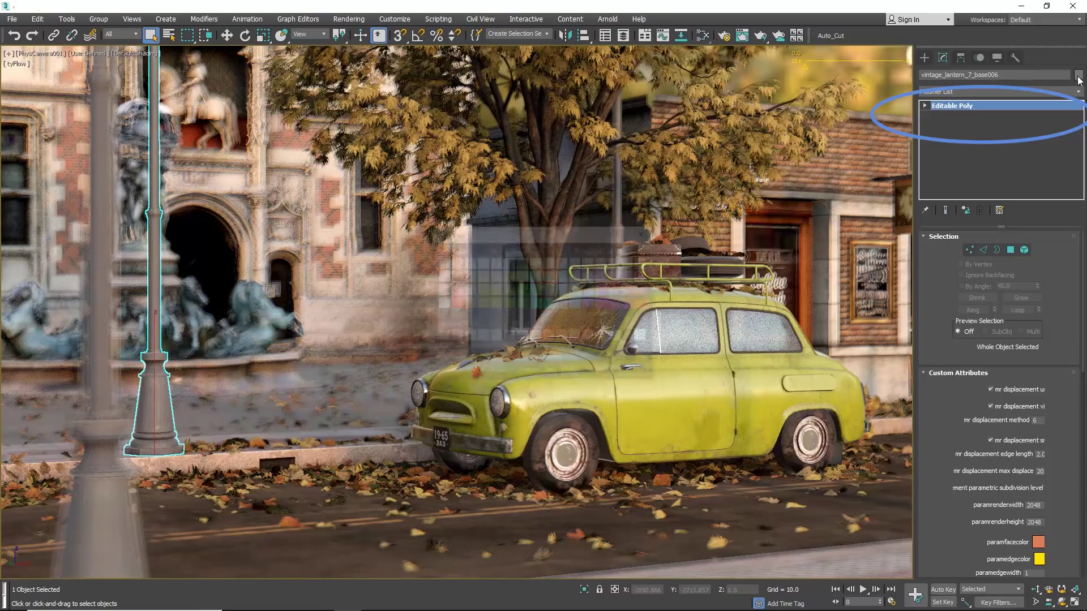
left_click(566, 298)
left_click(607, 374)
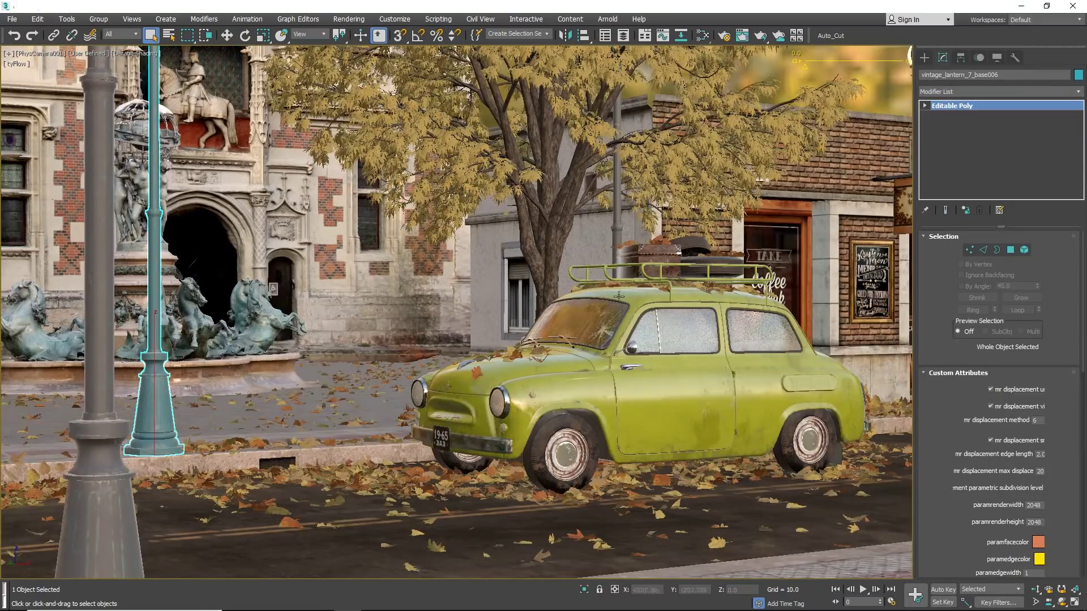
Assign a red wire color to the lamp post behind the car.
left_click(620, 207)
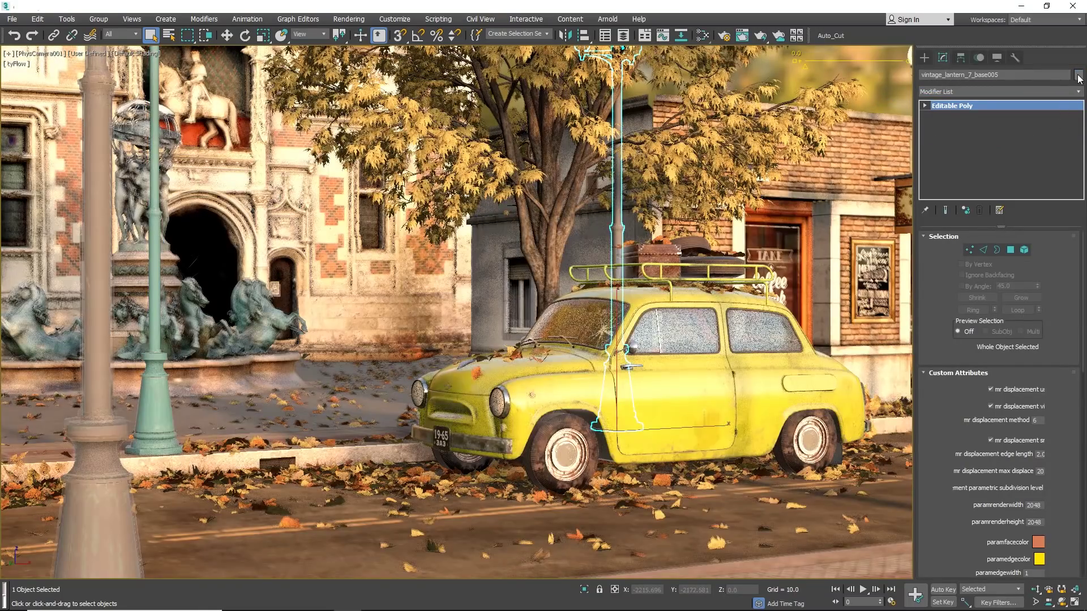
left_click(1079, 75)
left_click(452, 303)
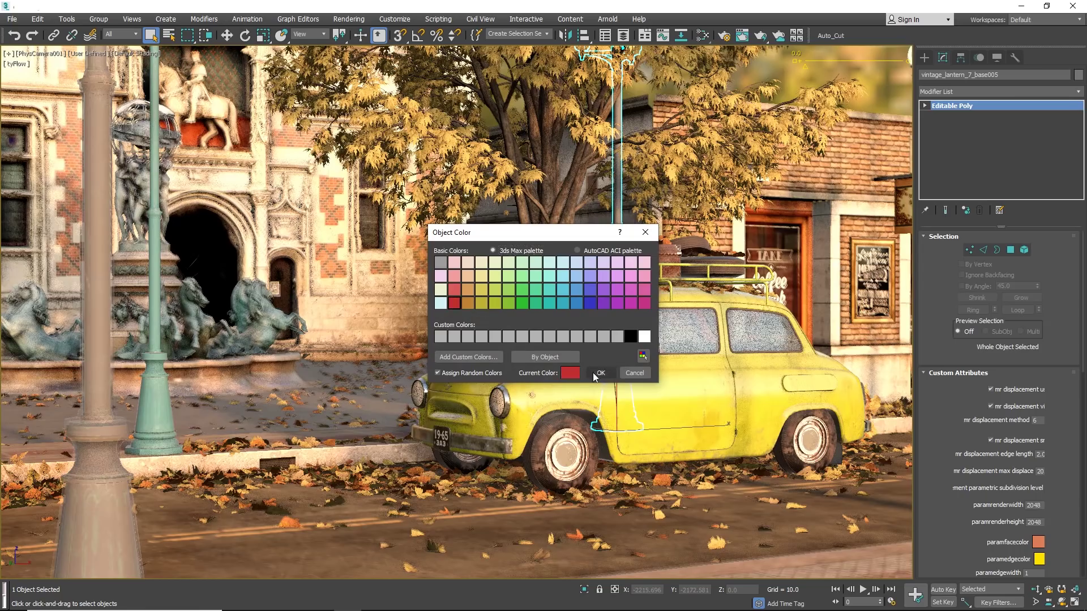
left_click(595, 372)
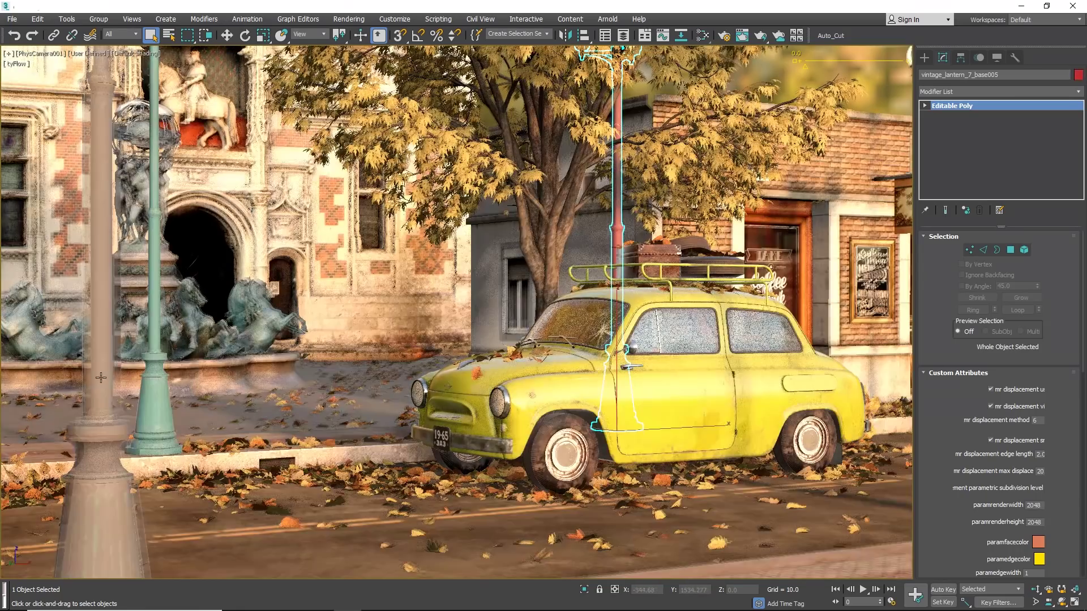
Assign a blue wire color to the large lamp post in the foreground.
left_click(100, 377)
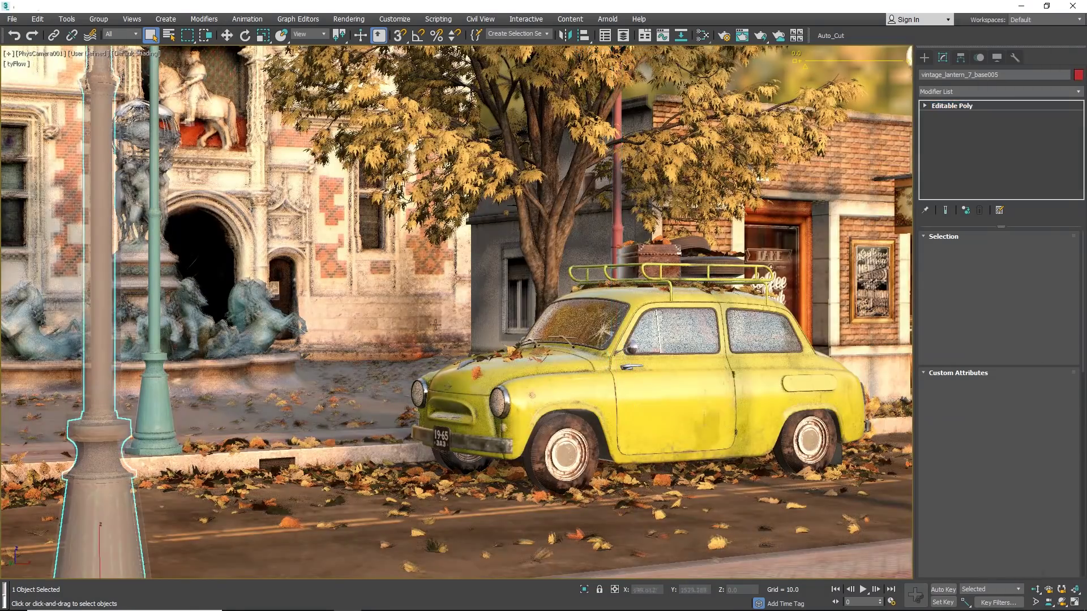
left_click(1078, 76)
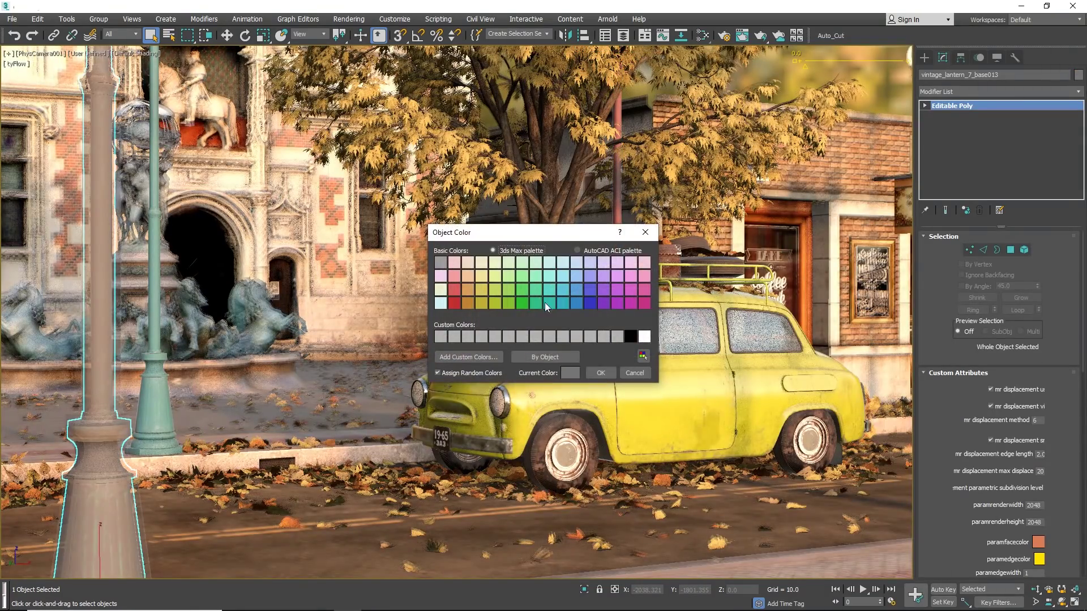
left_click(590, 303)
left_click(601, 372)
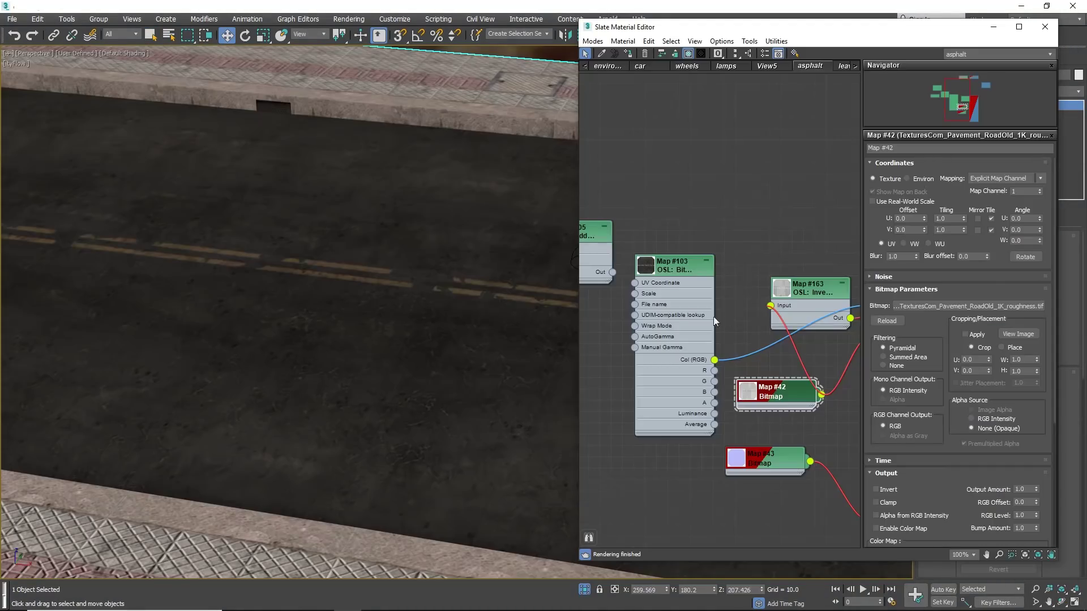
Connect the Add map's output to the UV Coordinate input of the asphalt's albedo Bitmap Lookup map.
left_click(684, 269)
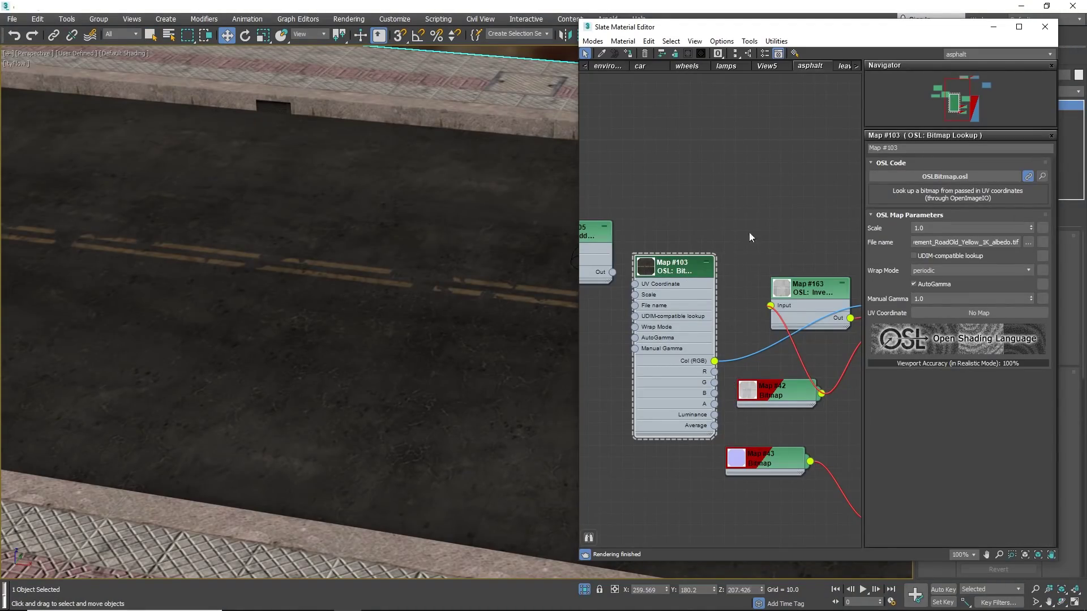
middle_click_drag(633, 248, 766, 256)
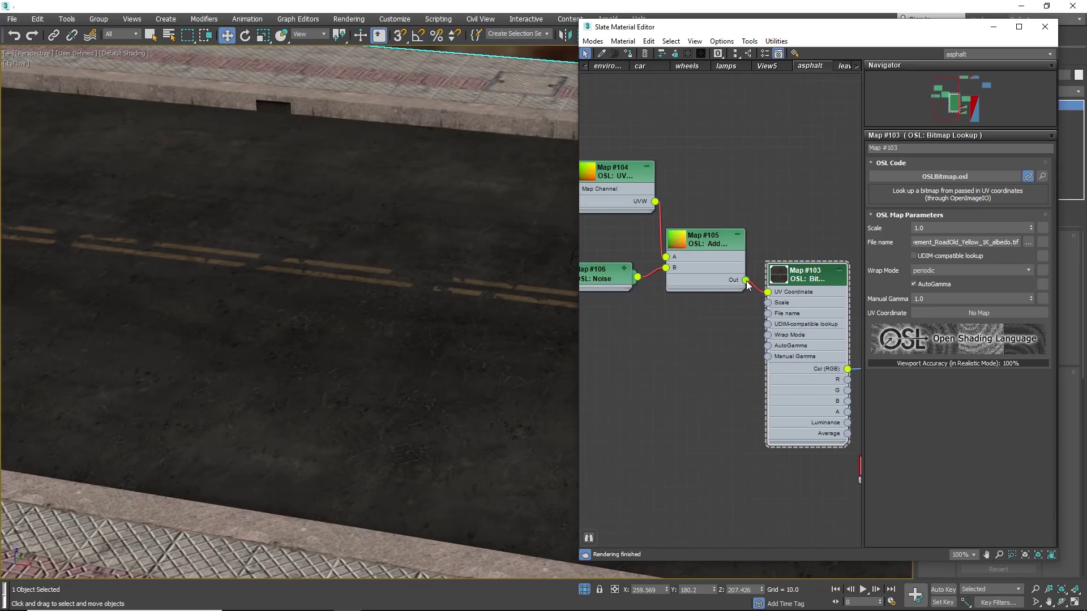
left_click_drag(767, 292, 746, 281)
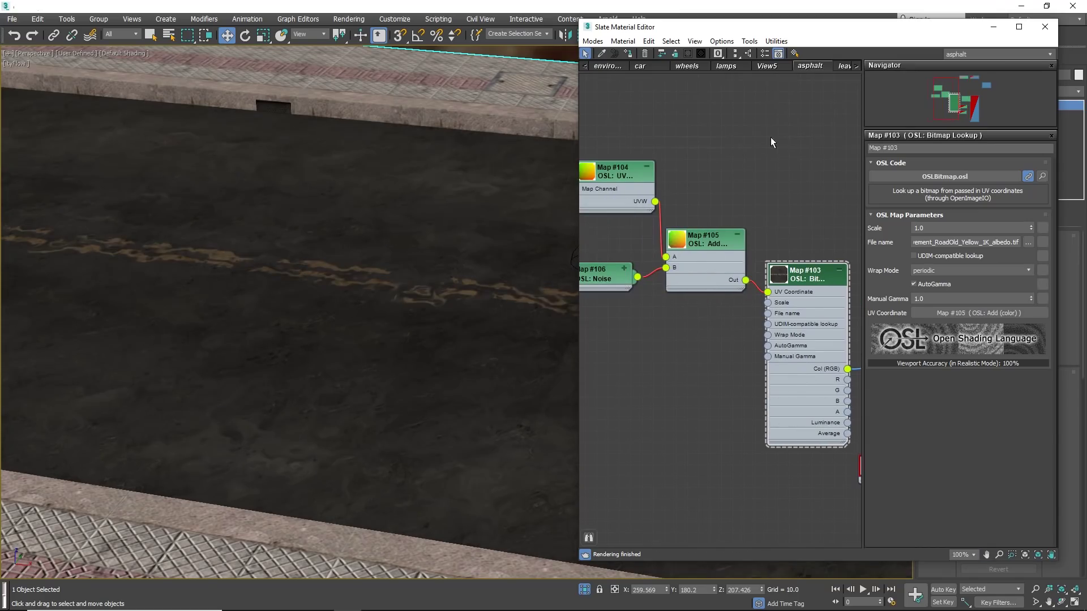
Review the UVW Channel and Add maps that distort the asphalt texture, and adjust a parameter of the Noise map.
middle_click_drag(699, 192, 720, 183)
double_click(630, 169)
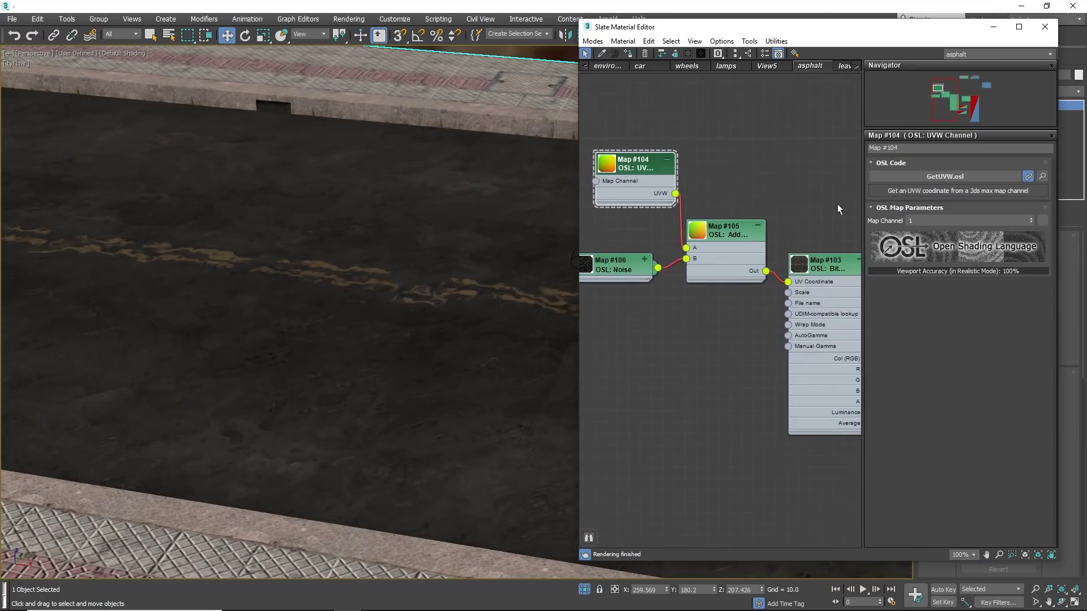
left_click(625, 260)
left_click(742, 229)
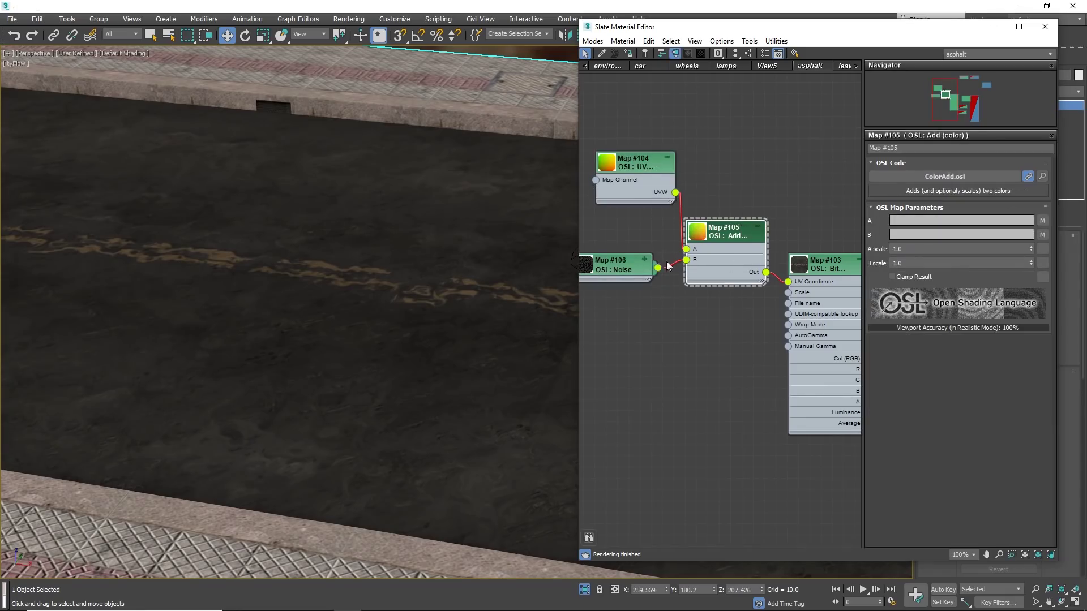
left_click(626, 262)
mouse_move(1031, 349)
left_mouse_down()
mouse_move(1019, 308)
mouse_move(1030, 225)
mouse_move(1047, 361)
mouse_move(1030, 372)
mouse_move(1034, 345)
left_mouse_up()
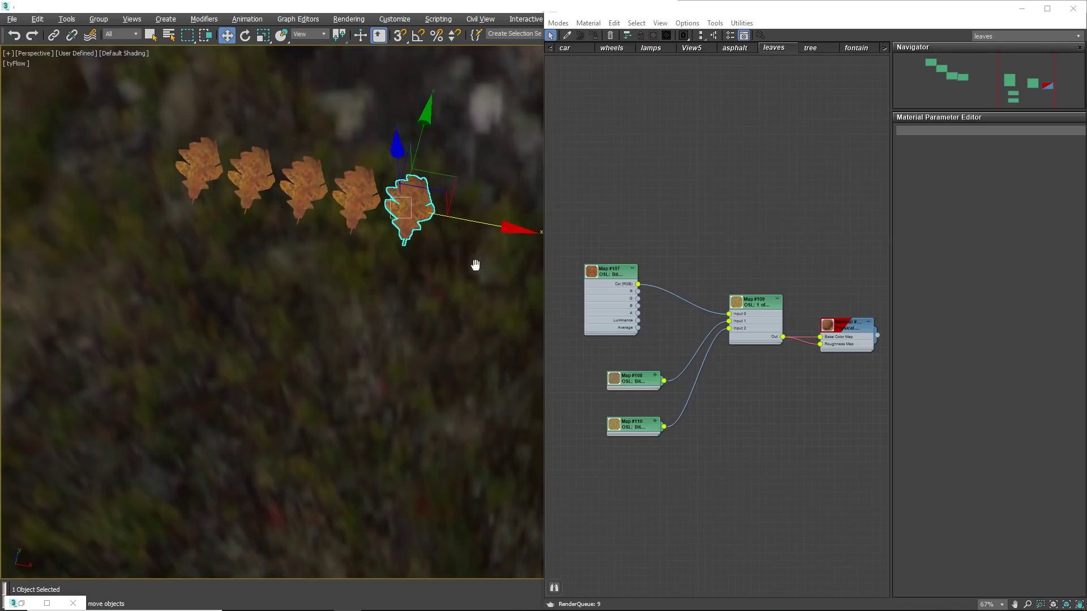
Add an OSL Node Name/Hash map to the leaves material and place it above the first leaf bitmap.
double_click(765, 301)
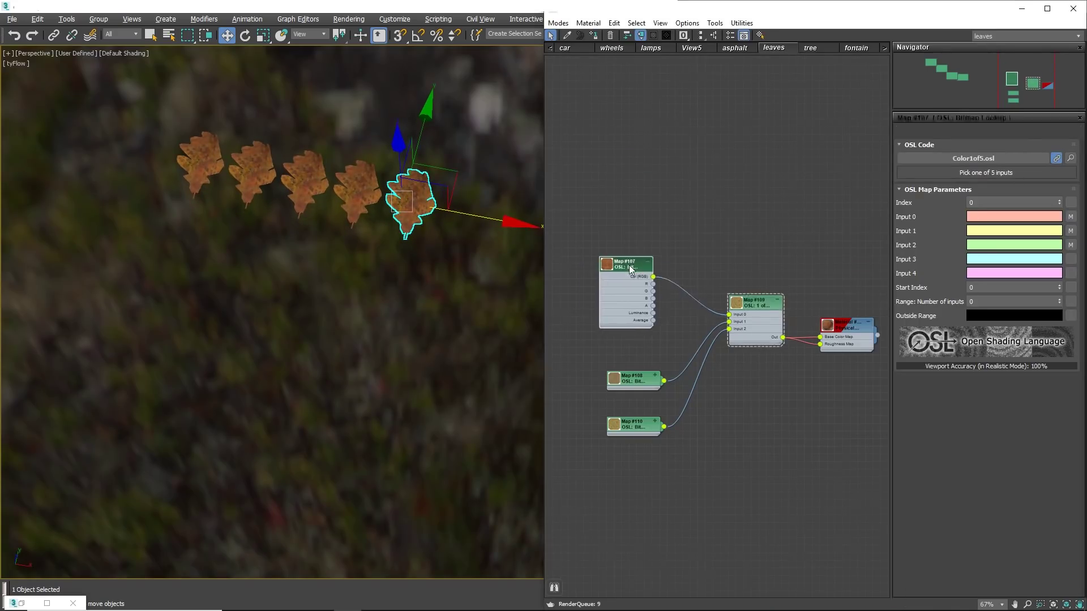
right_click(717, 233)
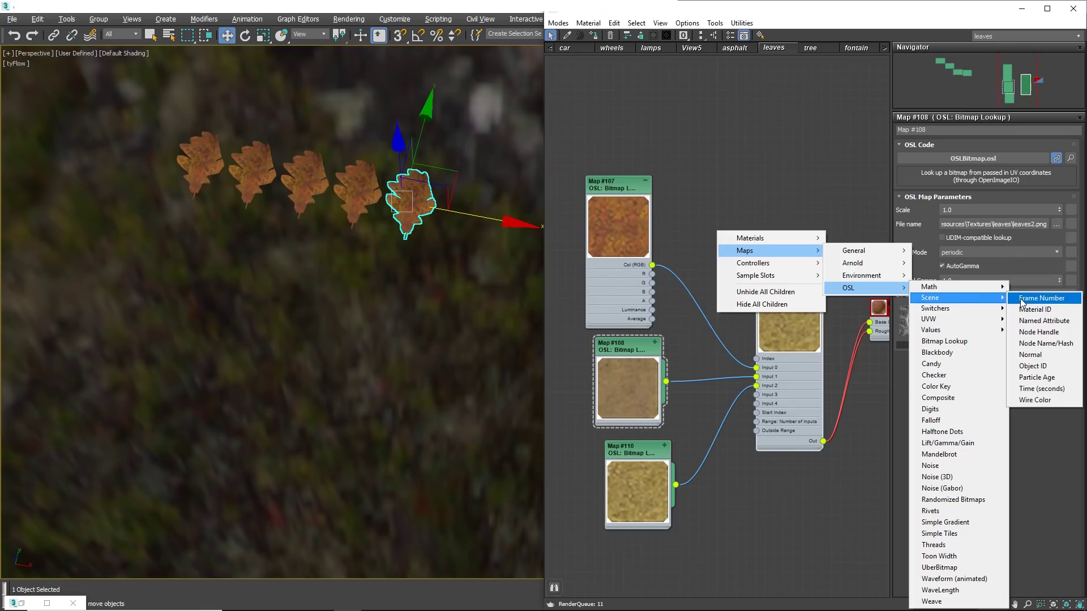
left_click(1064, 346)
left_click_drag(721, 232, 637, 129)
Add an OSL Random Index by Number/Color map and connect the Node Name map's Hash output to its Input Number.
right_click(709, 203)
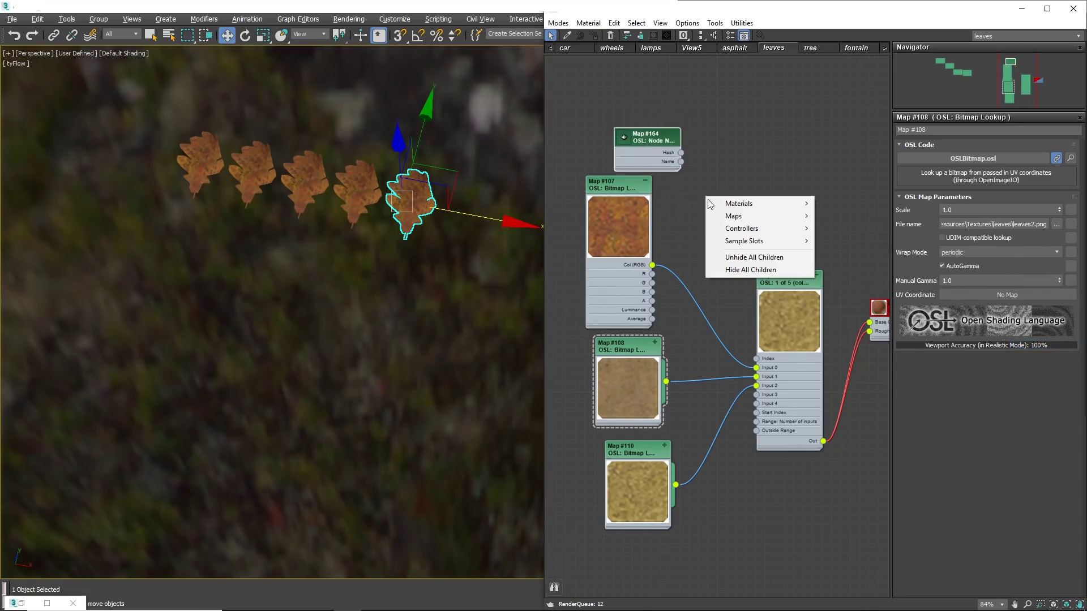
mouse_move(735, 216)
mouse_move(840, 253)
mouse_move(919, 275)
left_click(849, 342)
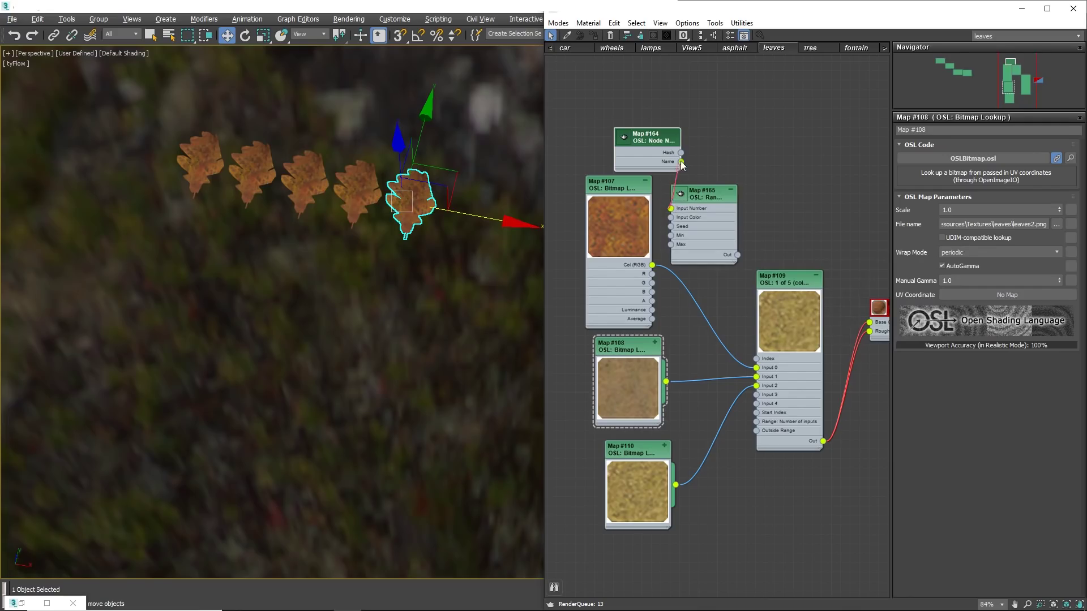
left_click_drag(682, 164, 622, 114)
Set the Random Index map's Max to 2 and connect its output to the Index of the 1 of 5 map.
left_click(714, 195)
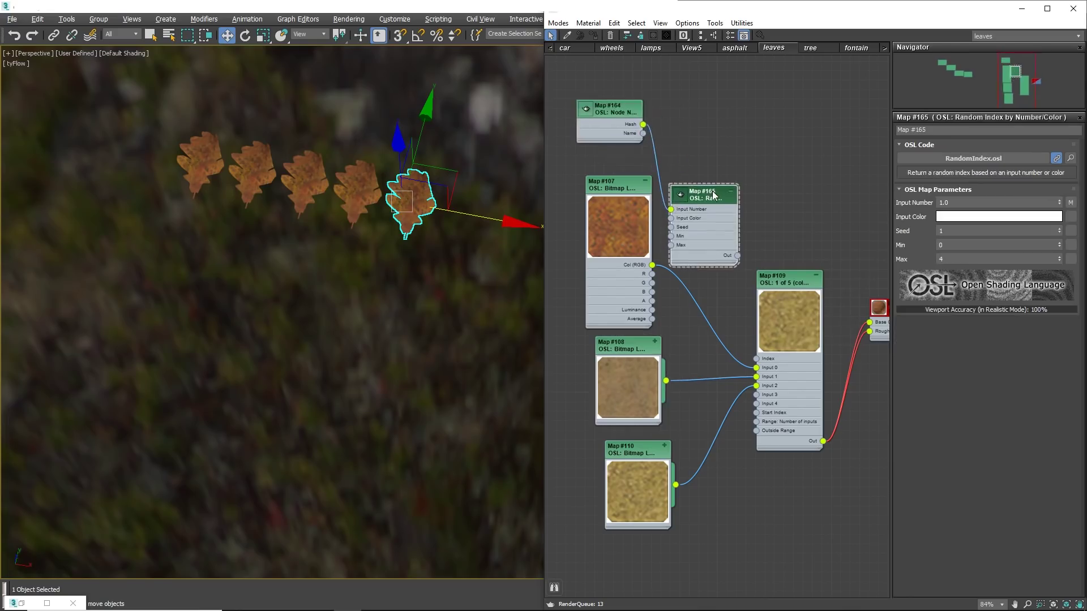
left_click_drag(958, 259, 868, 259)
left_click_drag(759, 359, 741, 256)
Select the row of five leaves and clone it downward as instances, making six further rows.
left_click_drag(474, 288, 245, 179)
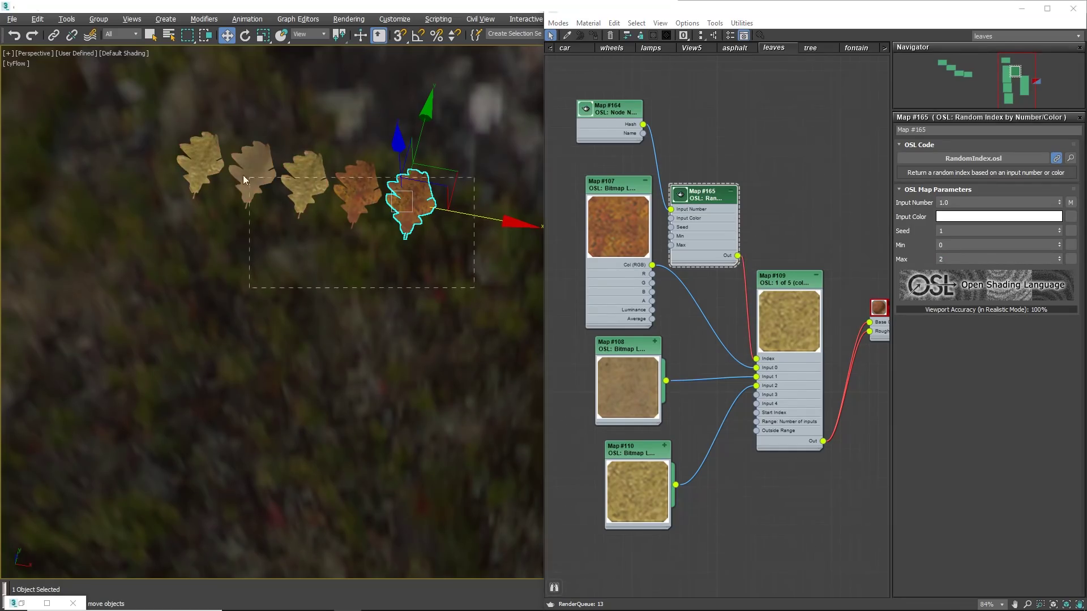
left_click_drag(136, 131, 136, 132)
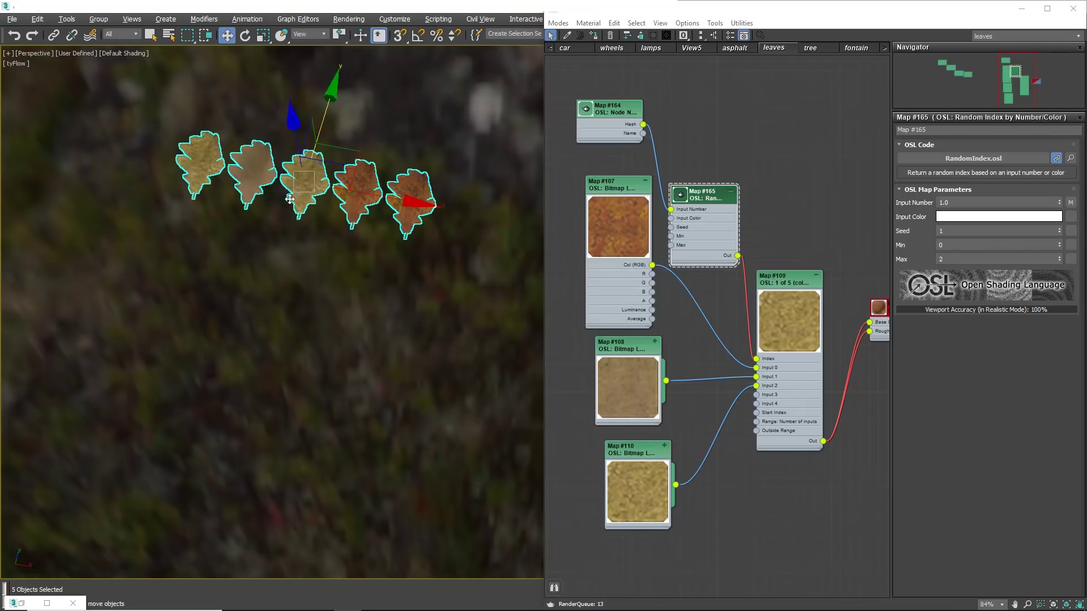
left_click_drag(289, 199, 264, 281, "shift")
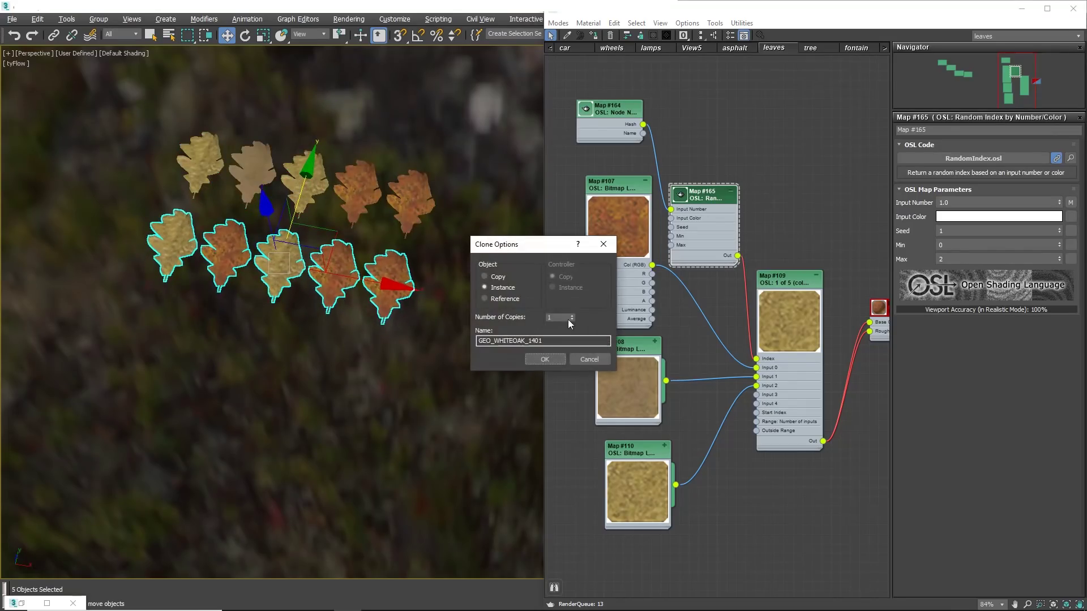
left_click(546, 360)
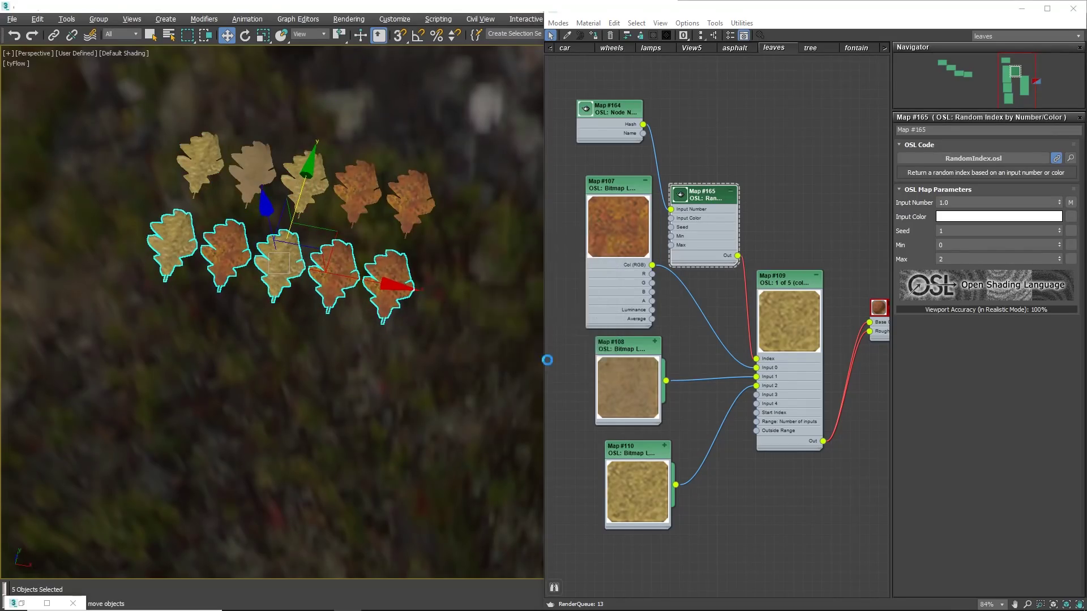
scroll(419, 333, "down", 3)
middle_click_drag(417, 347, 413, 269)
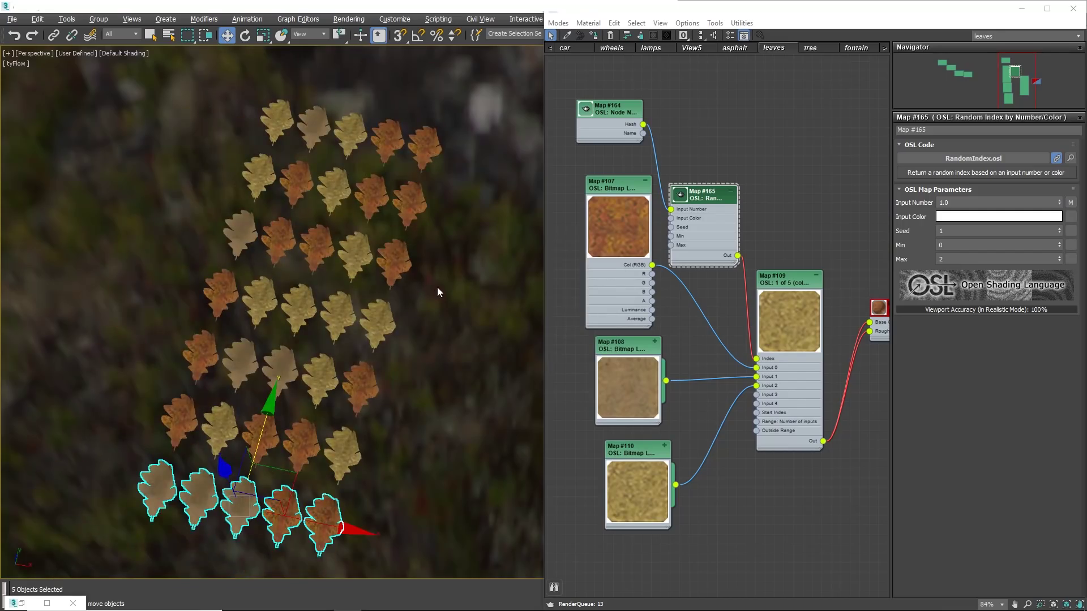
Move the material editor aside and compare the object names of two neighbouring leaves in the second row.
scroll(437, 291, "up", 5)
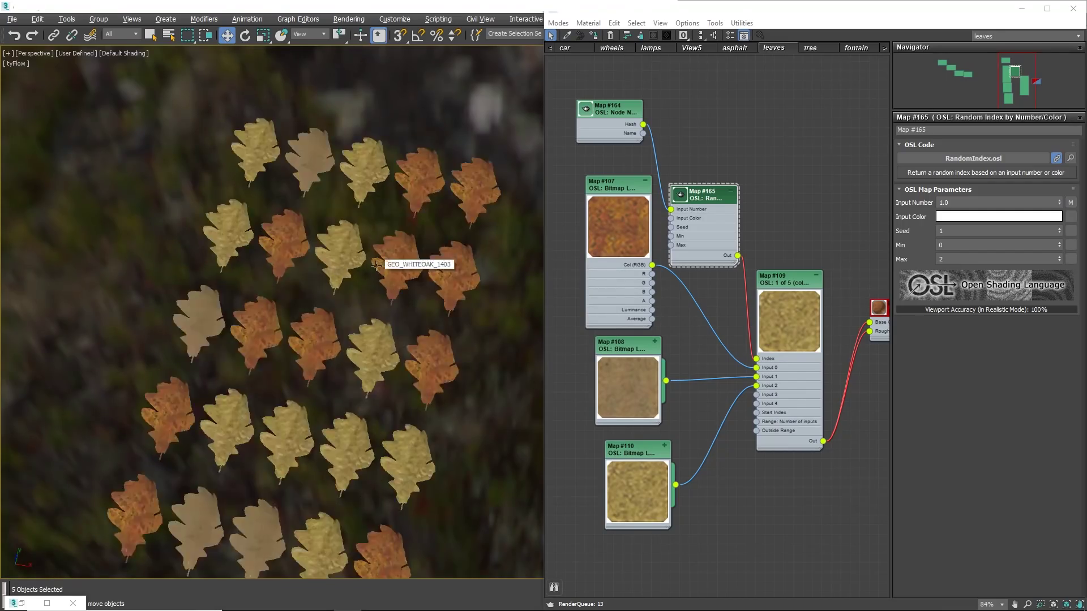
left_click(394, 256)
left_click_drag(672, 11, 607, 438)
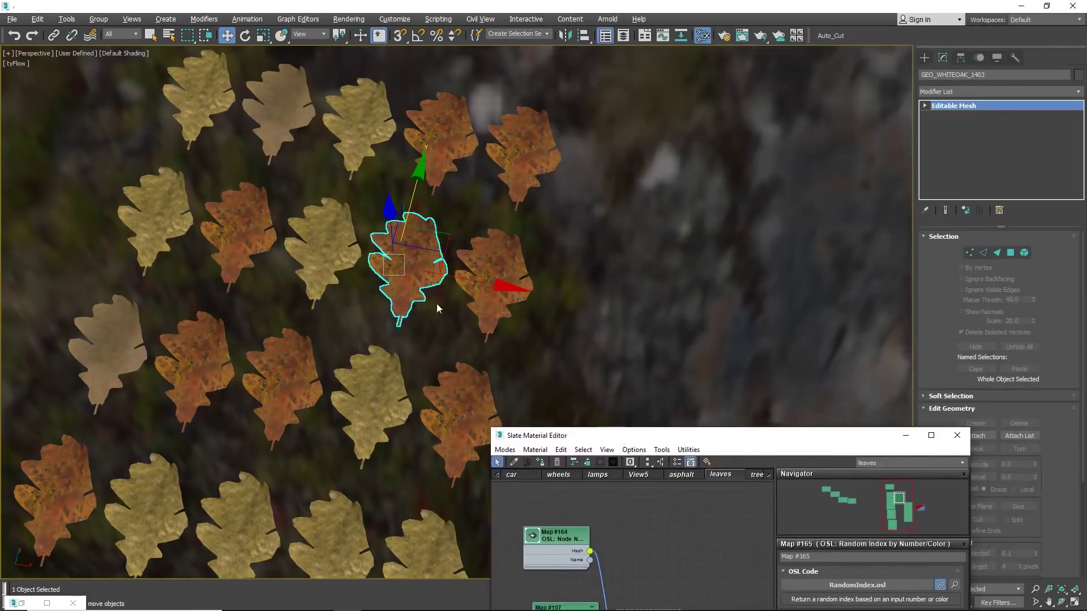
left_click_drag(952, 75, 987, 75)
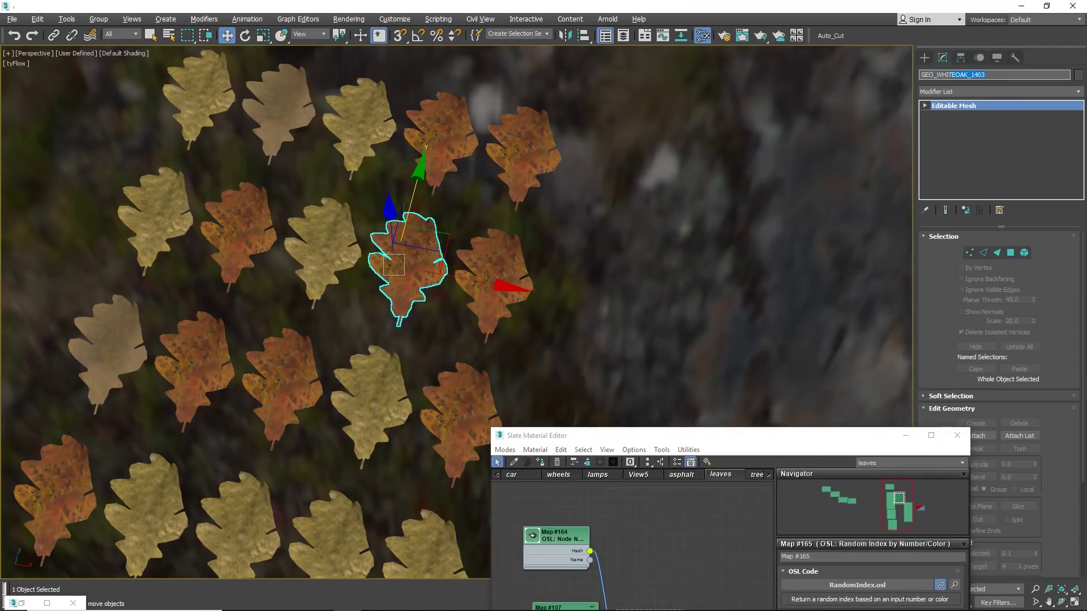
left_click(339, 225)
left_click_drag(985, 75, 979, 76)
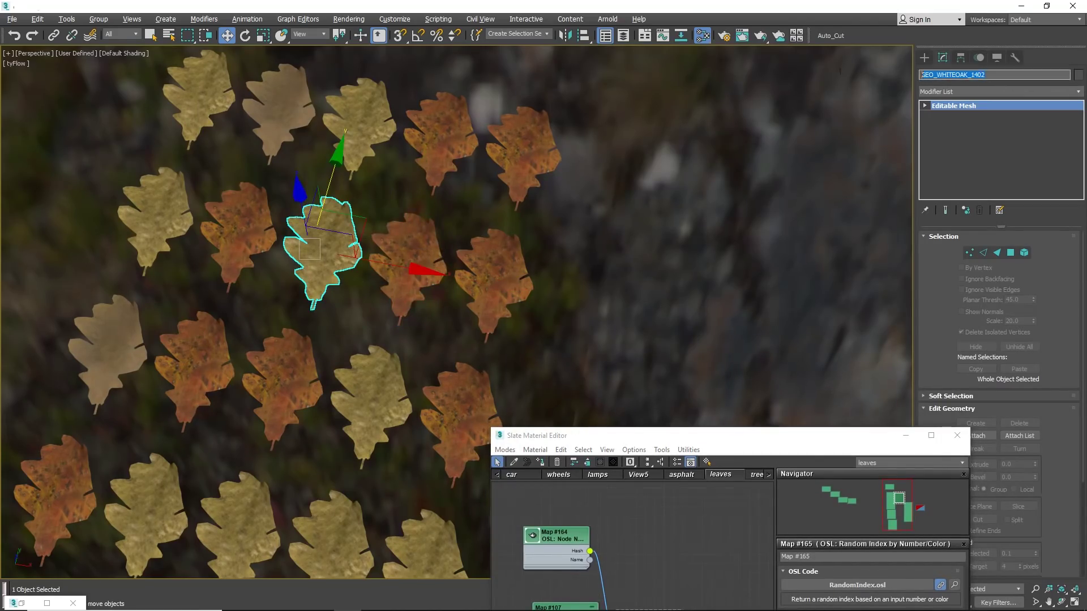
Compare neighbouring leaves in the second row, and examine the Random by Index and Random Index maps that drive the UVW Transform's Offset.
key("Return")
left_click(423, 242)
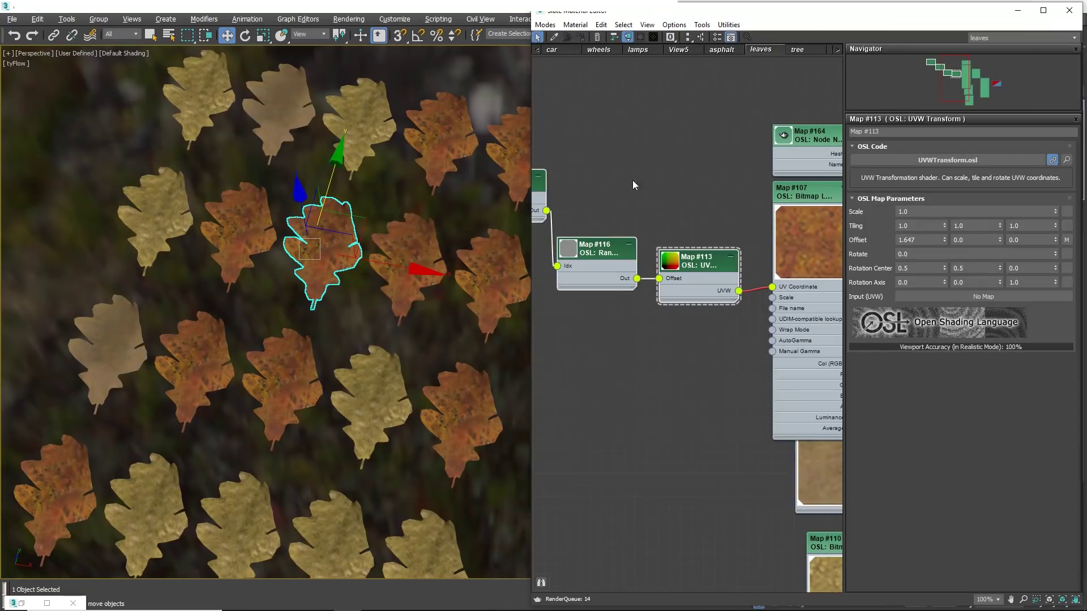
middle_click_drag(662, 188, 610, 249)
left_click(633, 263)
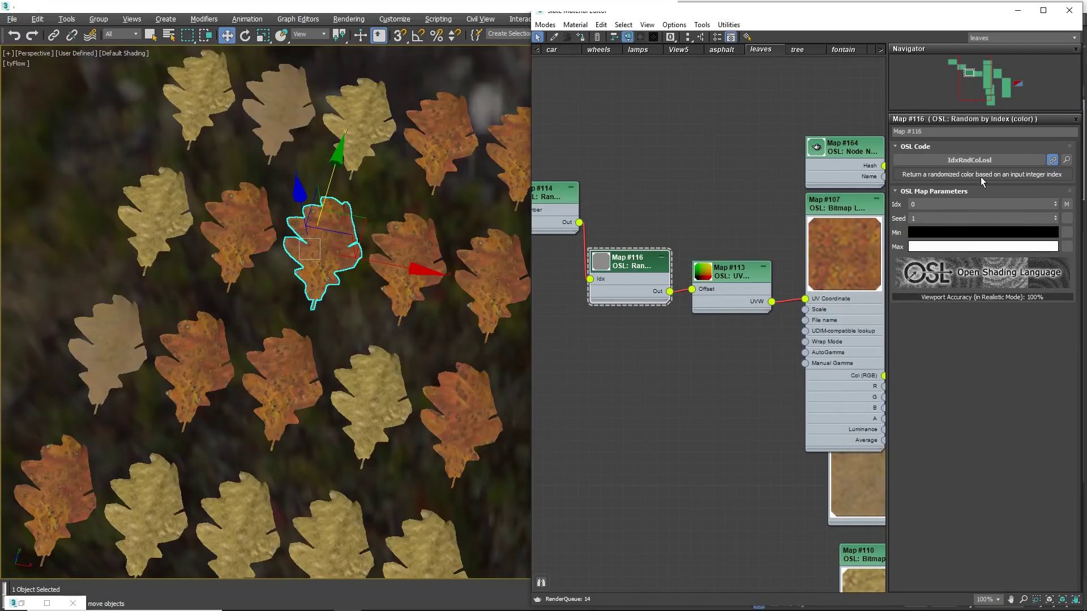
middle_click_drag(635, 169, 666, 185)
scroll(623, 173, "down", 3)
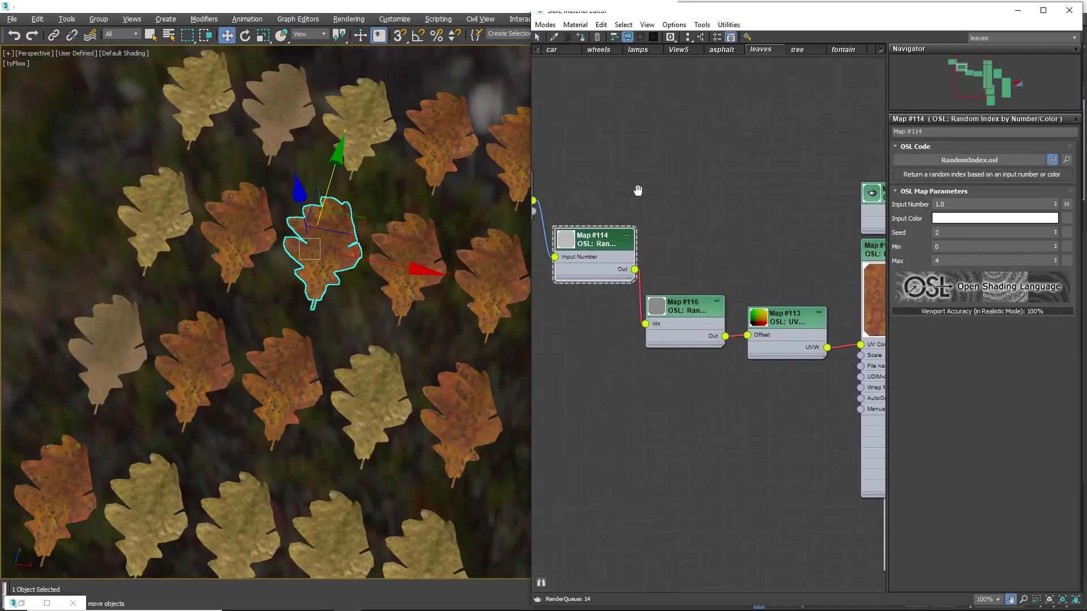
Raise the Seed of the Random by Index (color) map to 6 to vary the leaf textures.
left_click(1055, 216)
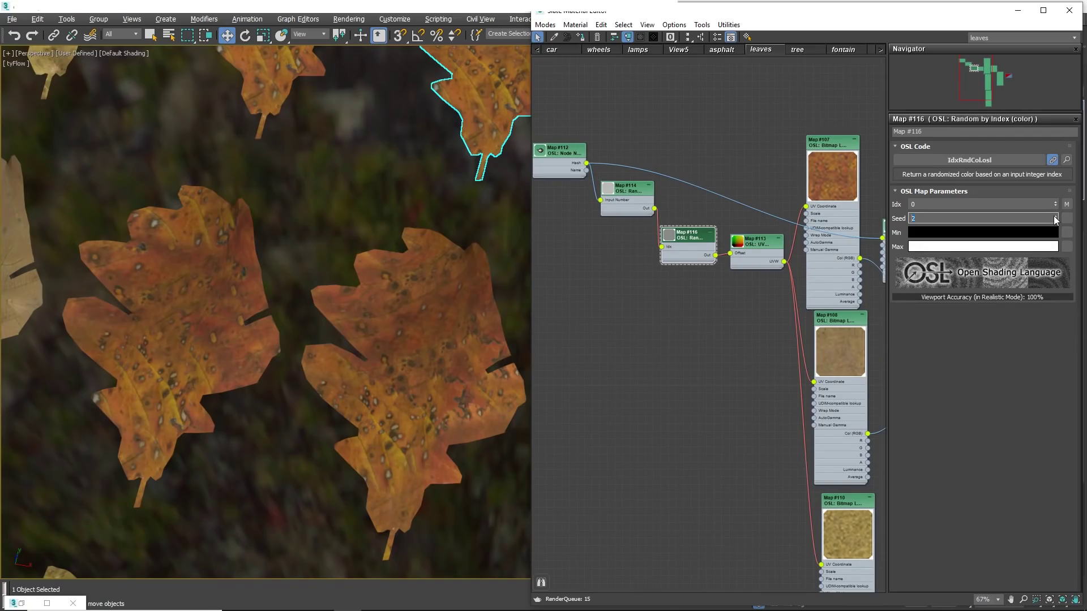
left_click(1054, 216)
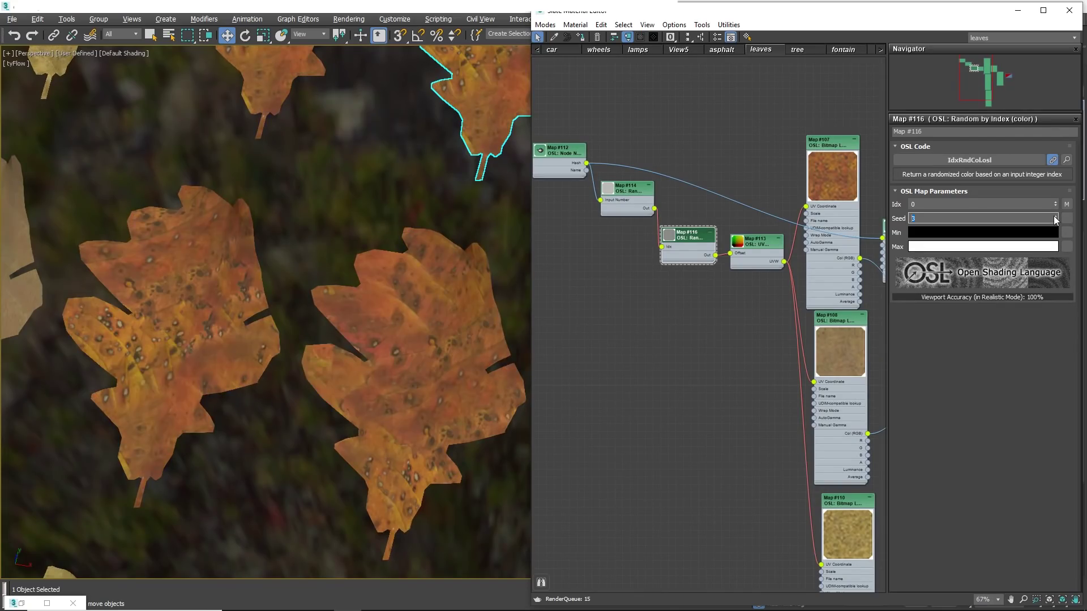
double_click(1055, 216)
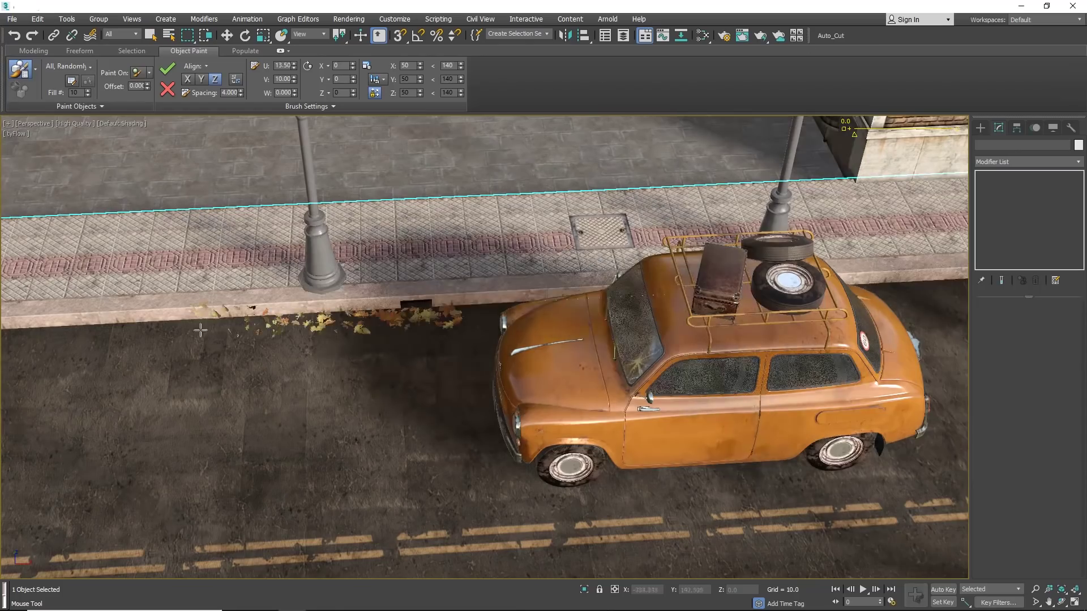
Paint leaves with Object Paint along the curb and on the road around the parked orange car.
left_click_drag(306, 334, 42, 354)
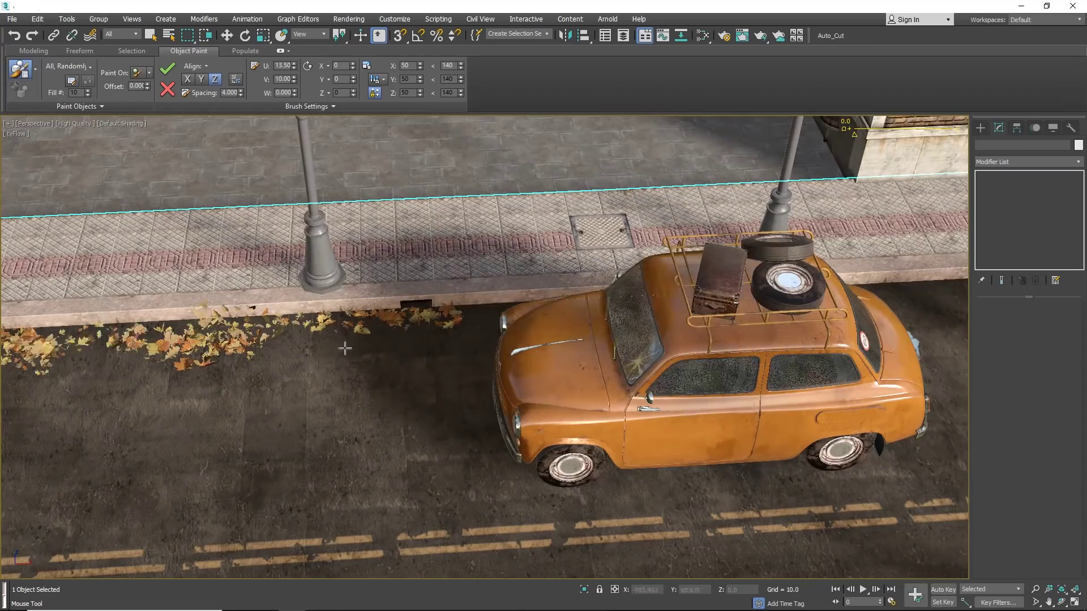
left_click_drag(464, 316, 493, 314)
mouse_move(521, 478)
left_mouse_down()
mouse_move(574, 501)
mouse_move(894, 464)
left_mouse_up()
mouse_move(514, 460)
left_mouse_down()
mouse_move(453, 436)
mouse_move(395, 498)
left_mouse_up()
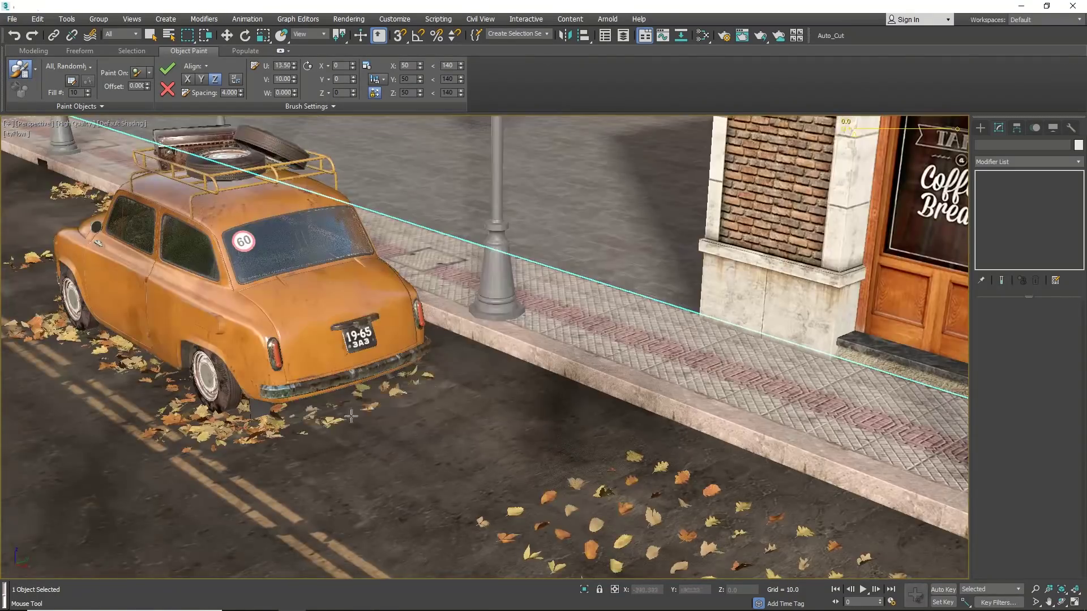
left_click_drag(351, 417, 537, 396)
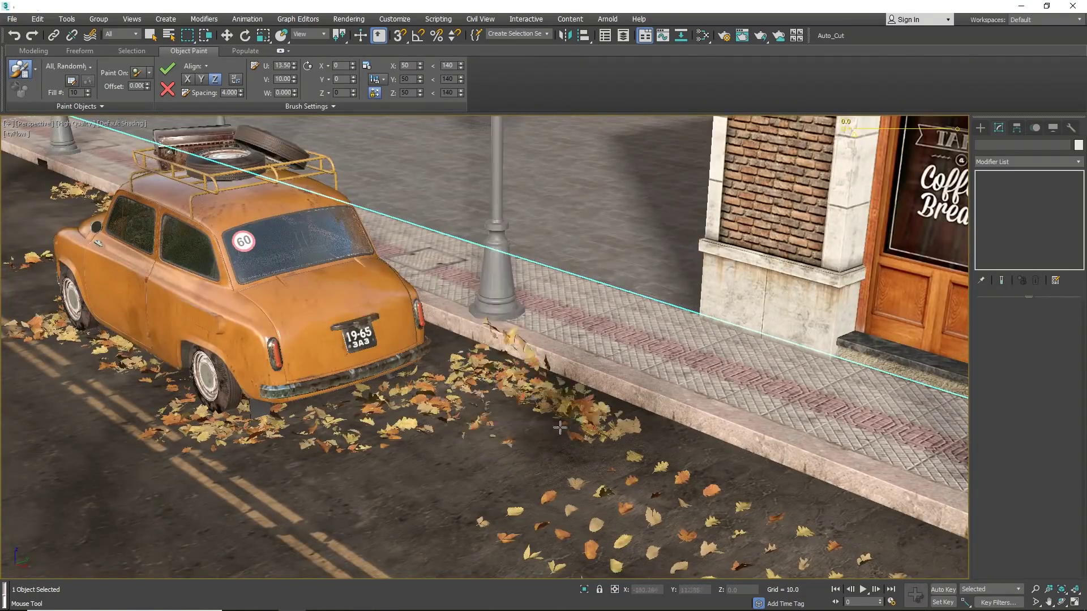
left_click_drag(538, 396, 560, 430)
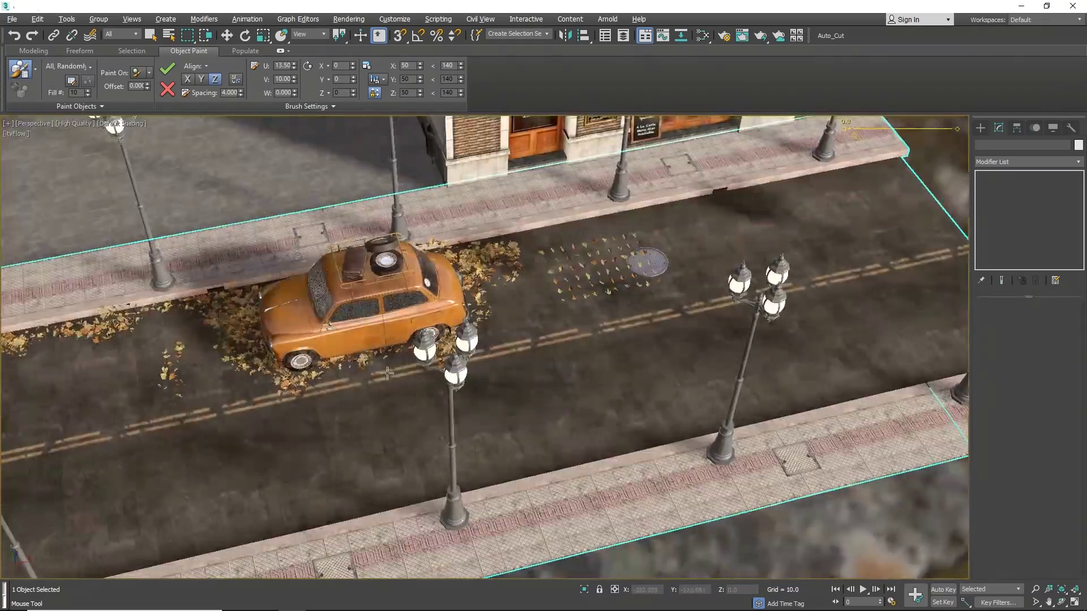
mouse_move(337, 365)
middle_mouse_down()
mouse_move(449, 400)
mouse_move(379, 438)
middle_mouse_up()
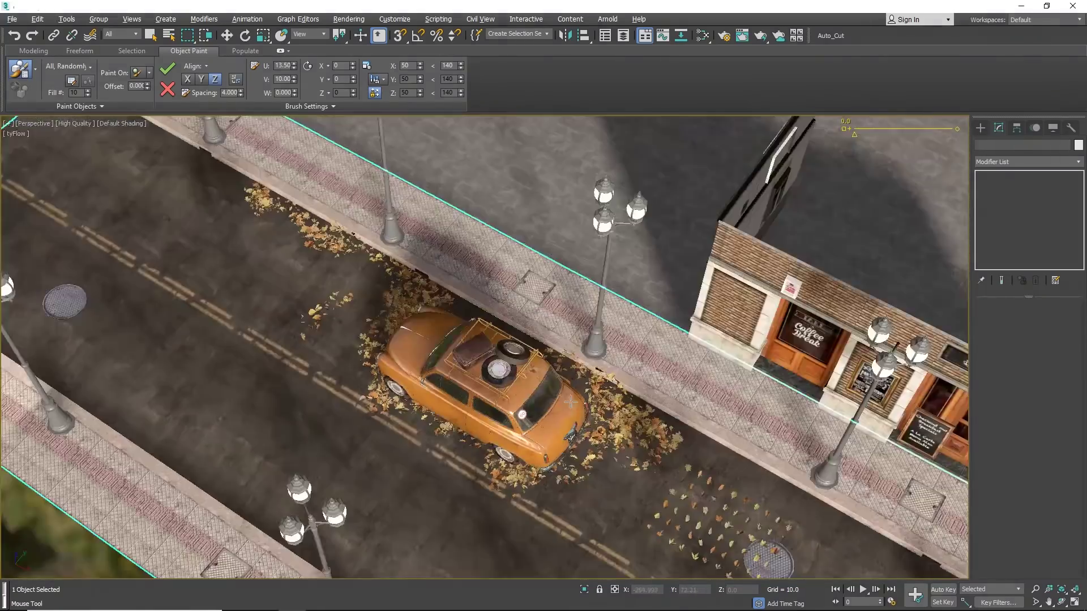
Paint more leaves on the sidewalk around the lamp posts and along the curb ahead of the car.
scroll(509, 373, "up", 4)
left_click_drag(476, 261, 316, 170)
left_click_drag(532, 294, 608, 337)
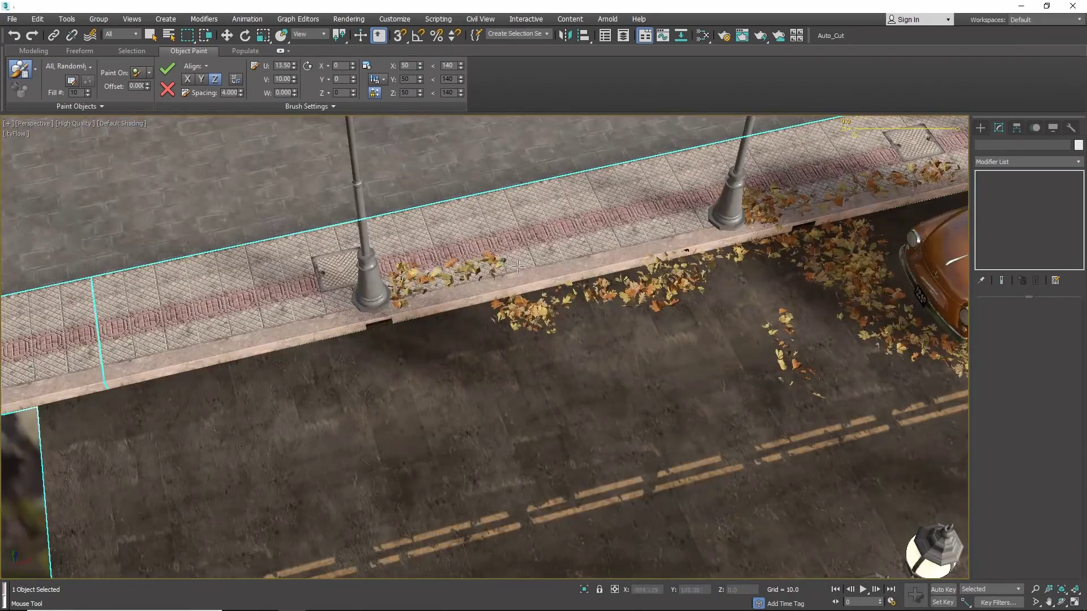
mouse_move(481, 266)
left_mouse_down()
mouse_move(141, 464)
mouse_move(660, 335)
left_mouse_up()
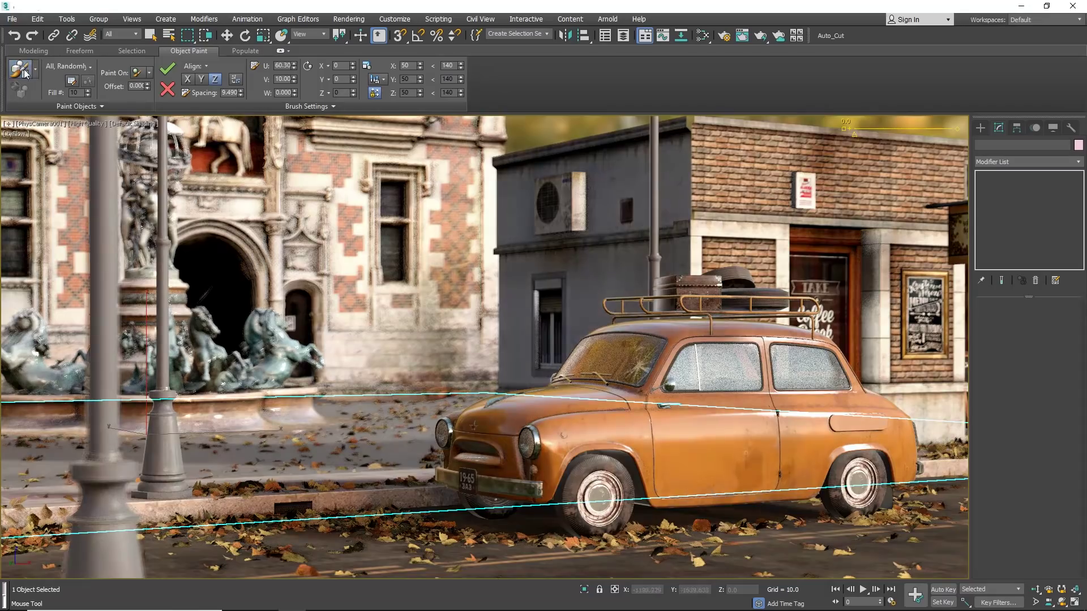
Set the Object Paint spacing to 3, paint leaves at the base of the shop wall behind the car, and finish painting.
left_click(24, 72)
left_click(23, 73)
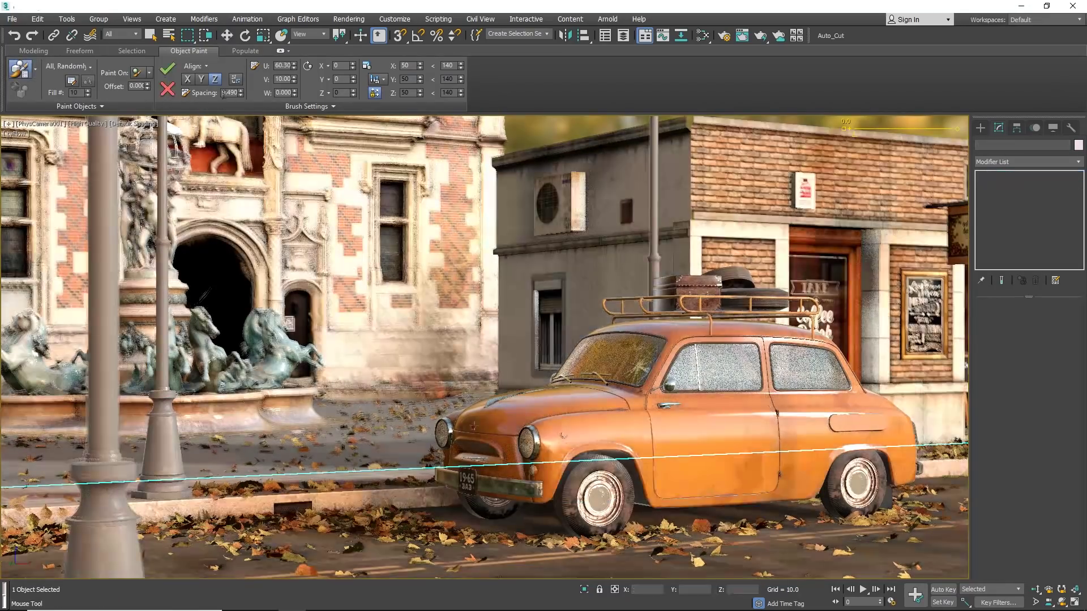
double_click(228, 93)
type("3")
key("Return")
mouse_move(900, 504)
left_mouse_down()
mouse_move(594, 520)
mouse_move(467, 512)
mouse_move(758, 511)
mouse_move(744, 512)
mouse_move(476, 516)
mouse_move(915, 472)
left_mouse_up()
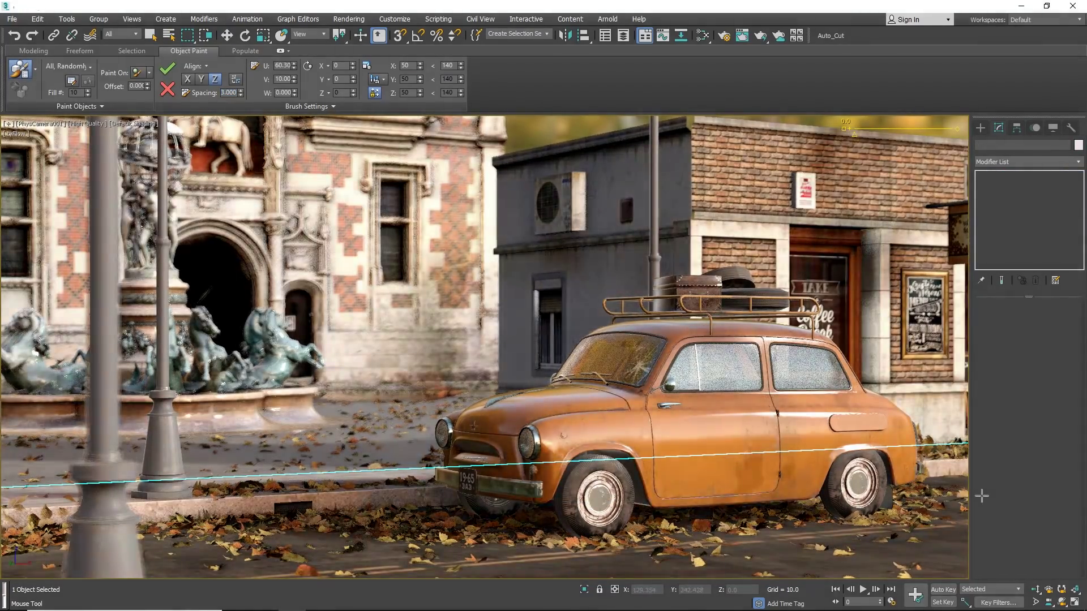
right_click(545, 132)
left_click(545, 132)
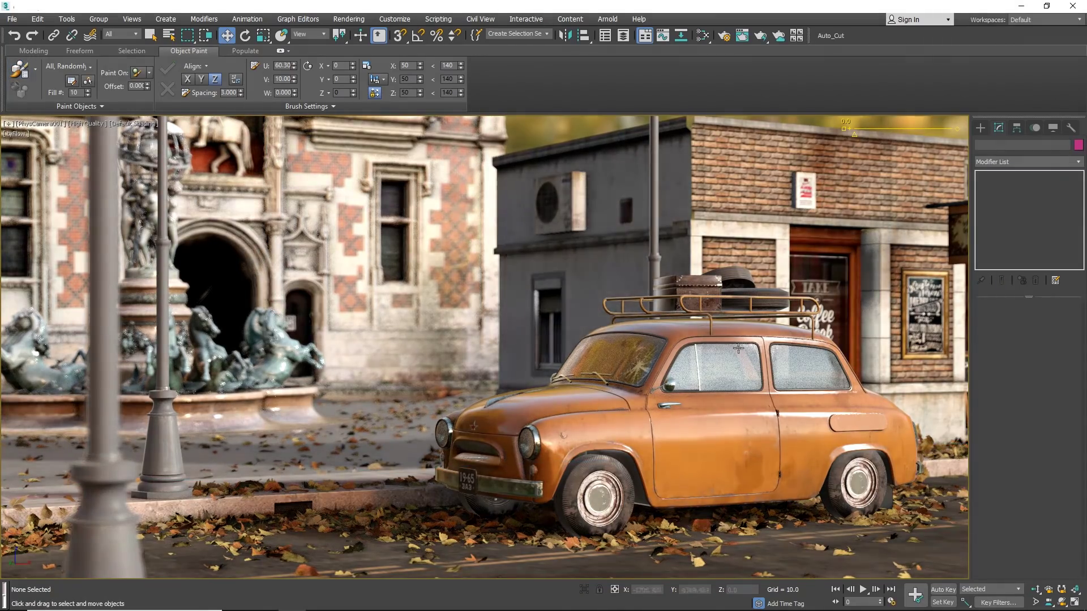
Paint leaves onto the car's hood with Object Paint, using a spacing of 9 and U set to 16.30.
left_click(577, 404)
left_click(21, 70)
double_click(230, 94)
type("9")
key("Return")
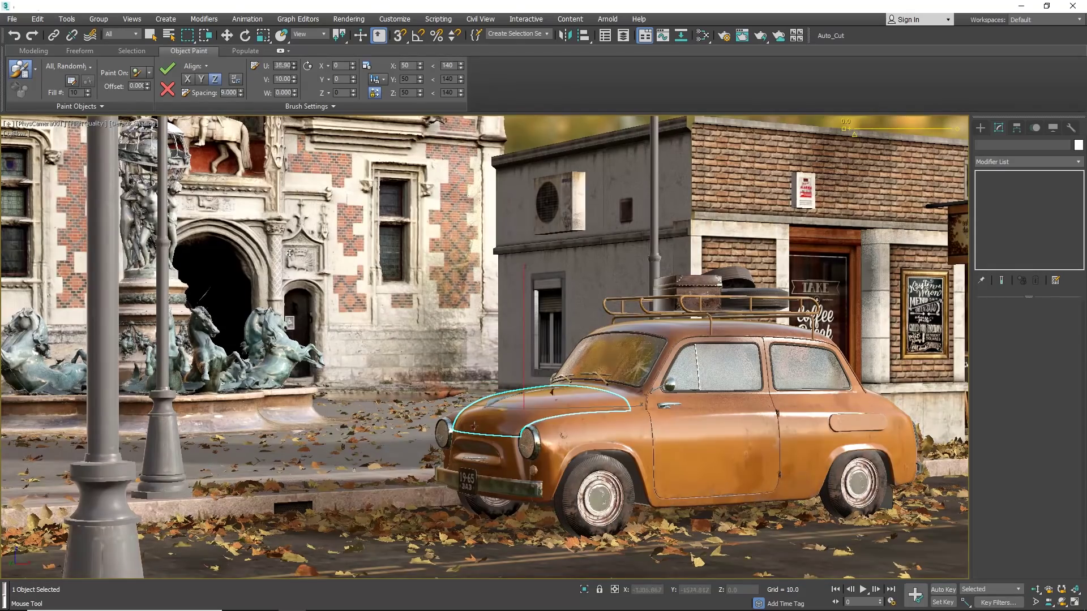
left_click_drag(289, 252, 295, 381)
left_click_drag(498, 400, 606, 392)
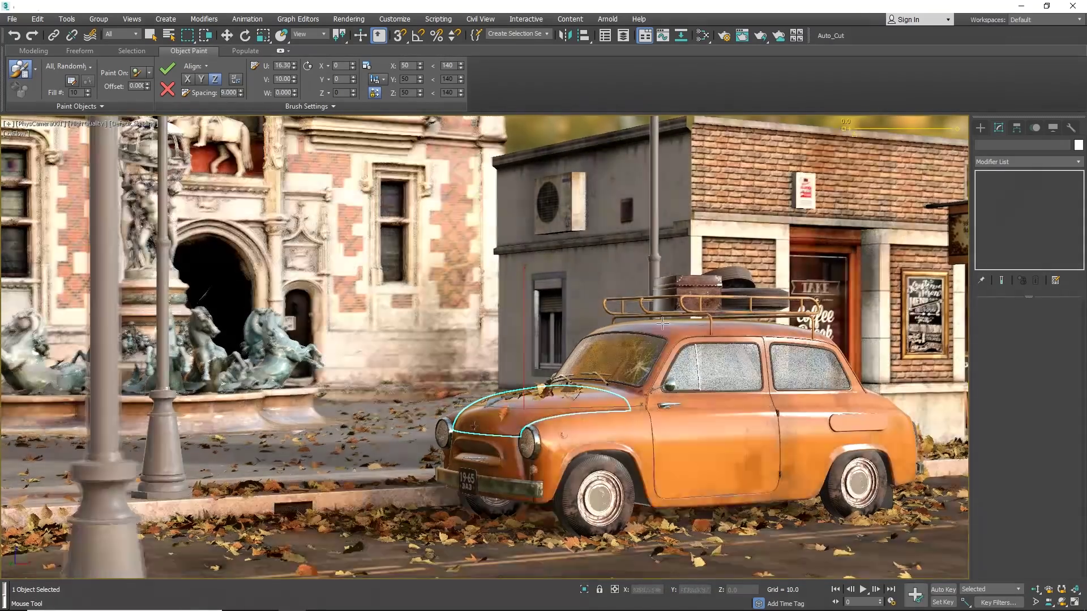
Paint leaves onto the car's roof luggage, covering the spare wheel and the suitcase.
left_click(667, 317)
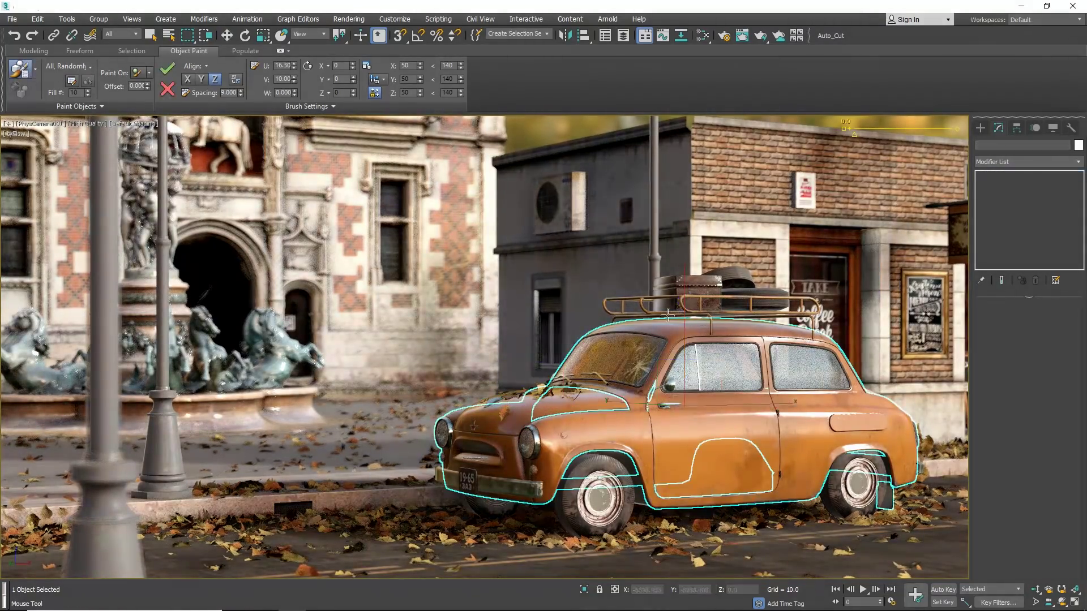
key("p")
middle_click_drag(667, 315, 679, 327, "alt")
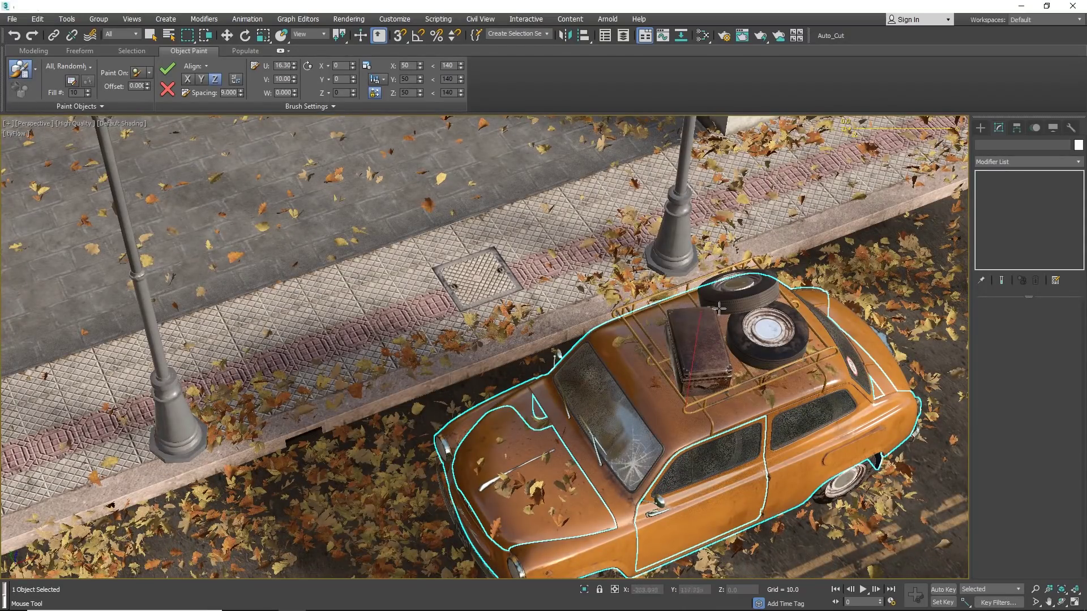
left_click(759, 309)
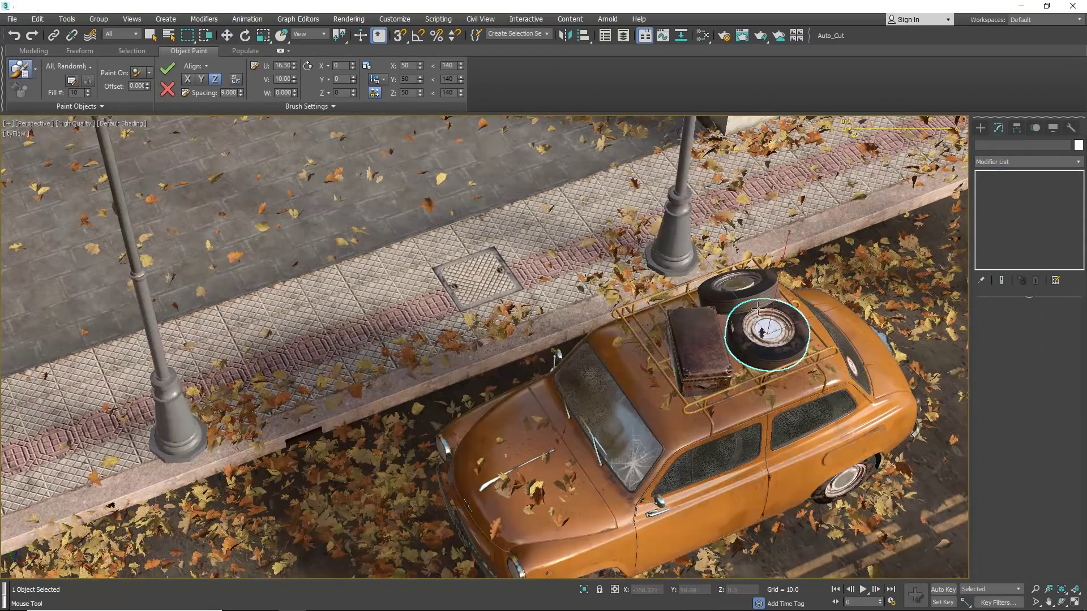
left_click(699, 342)
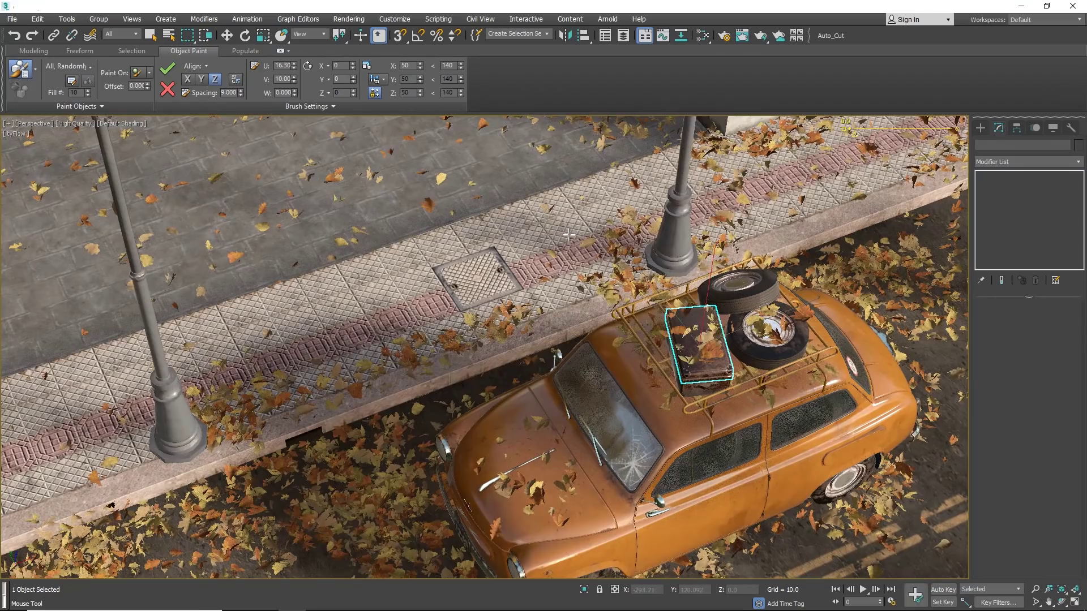
Return to the camera view and examine the leaf-covered car in the street scene.
key("c")
double_click(538, 236)
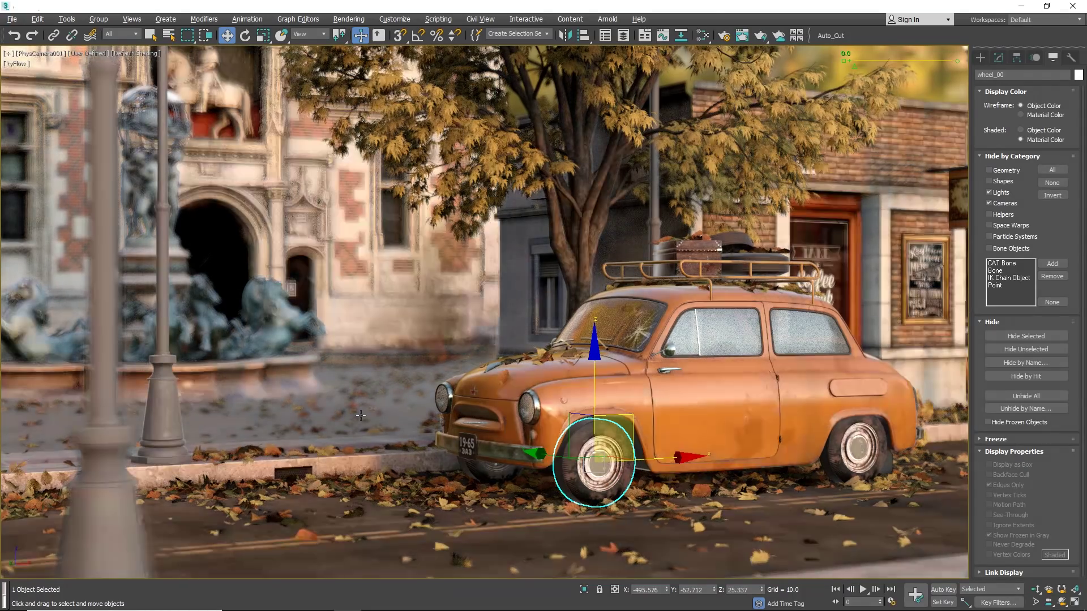
left_click(361, 415)
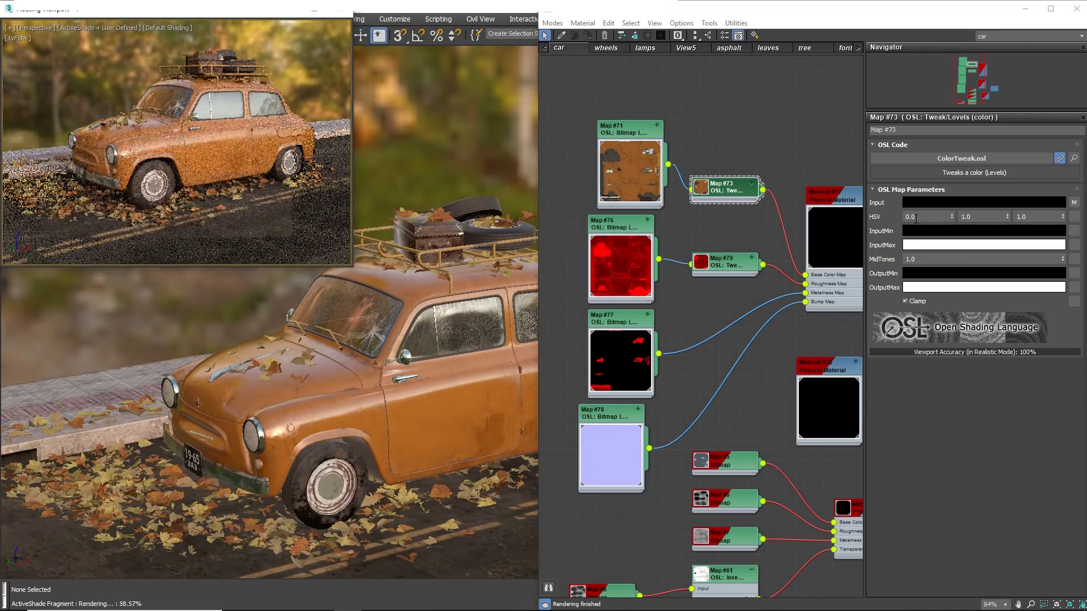
Set the hue of the Tweak/Levels map feeding the car's Base Color to 0.2, 0.4 and finally 0.6.
left_click_drag(918, 218, 875, 221)
type("0.2")
key("Return")
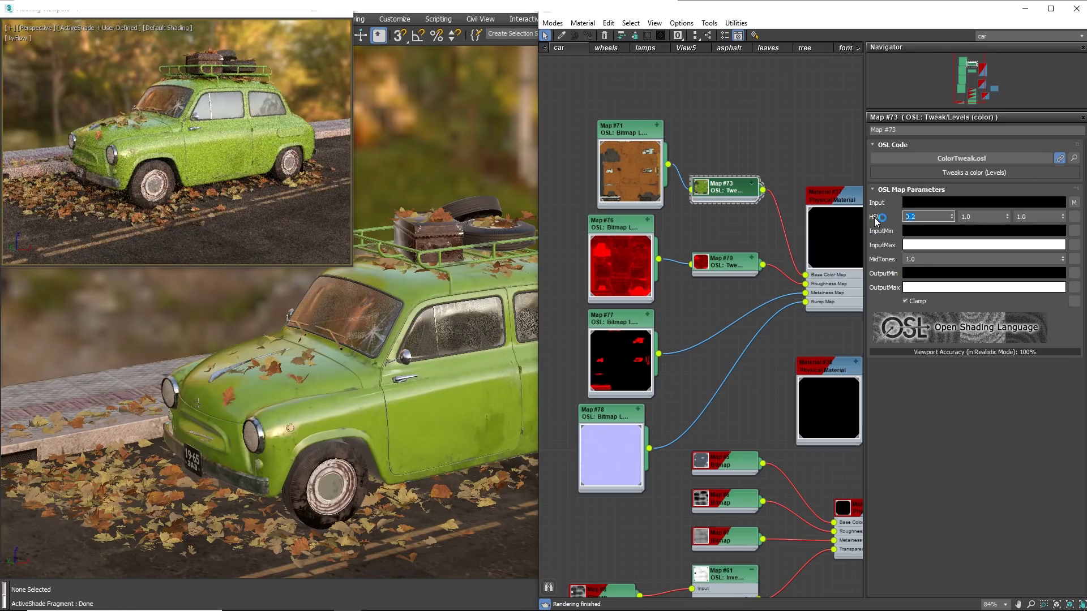
type("0.4")
key("Return")
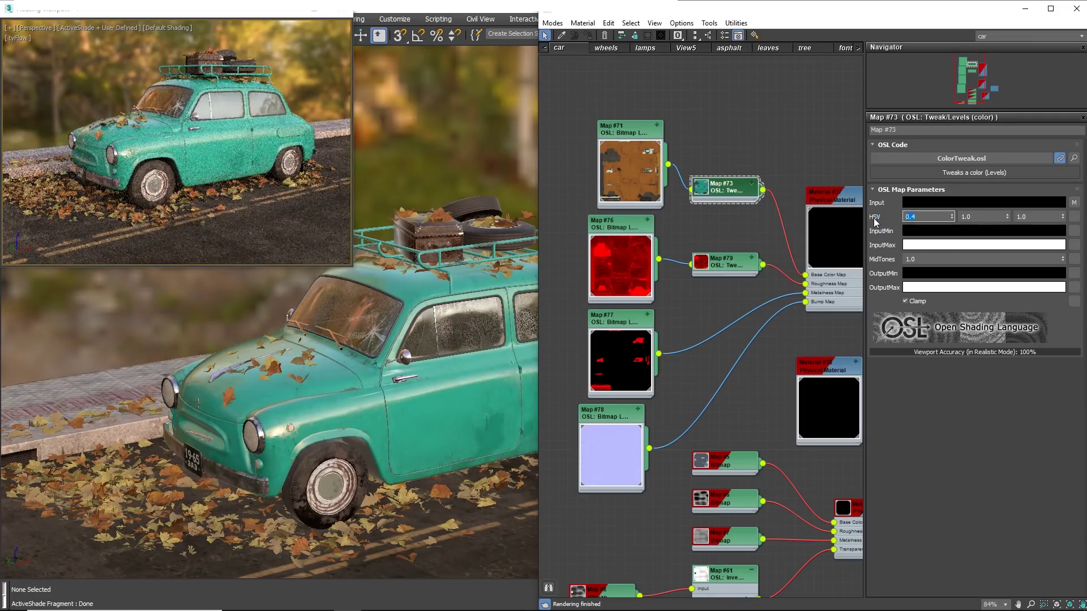
type("0.6")
key("Return")
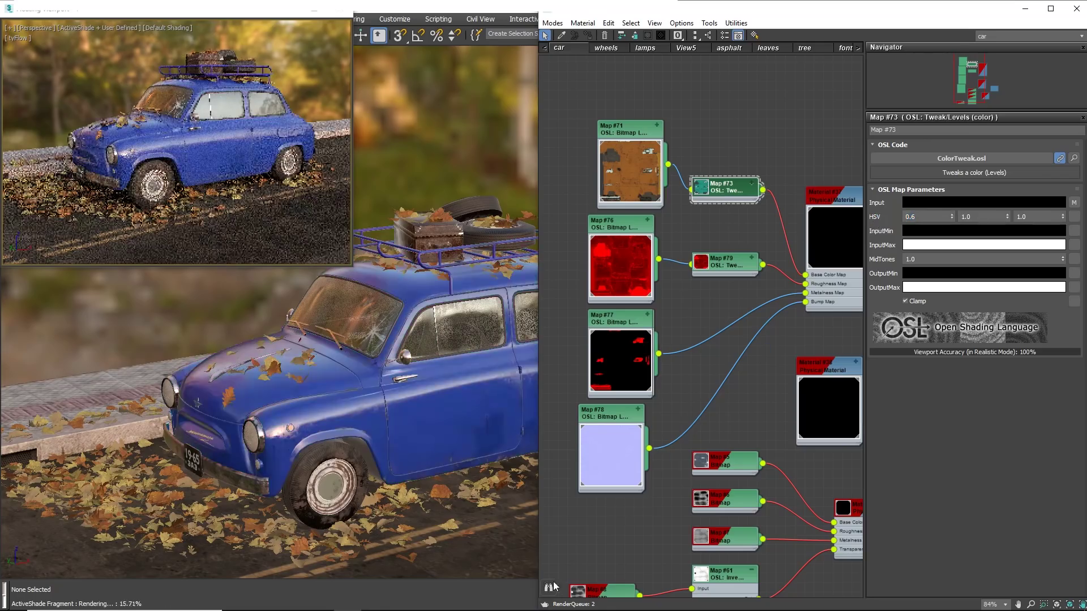
Set MidTones to 0.1 on the Tweak/Levels map feeding the car material's Roughness.
left_click(722, 266)
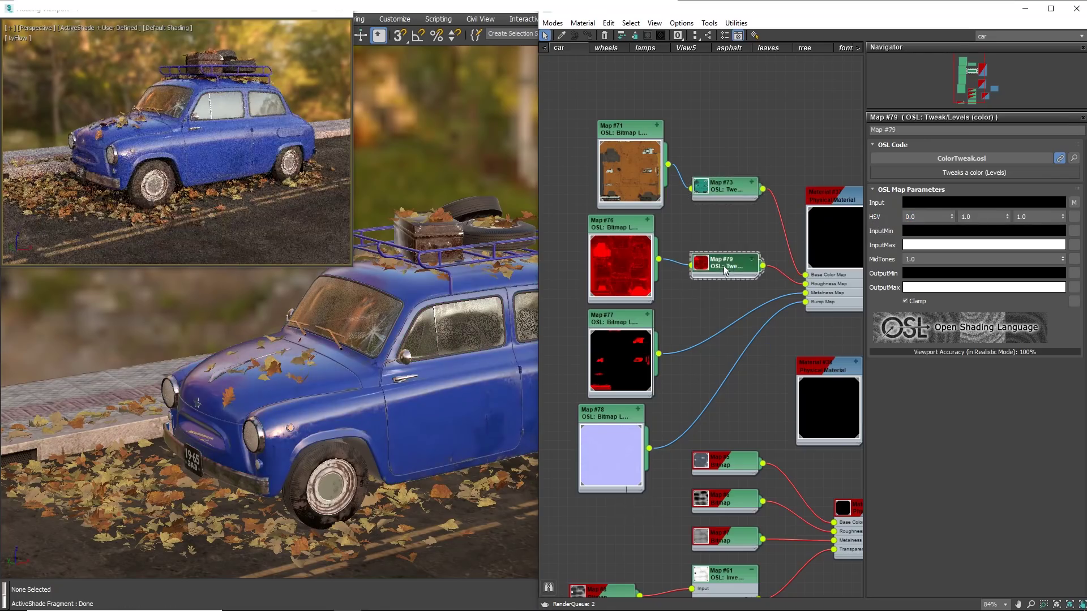
double_click(918, 260)
type("0.1")
key("Return")
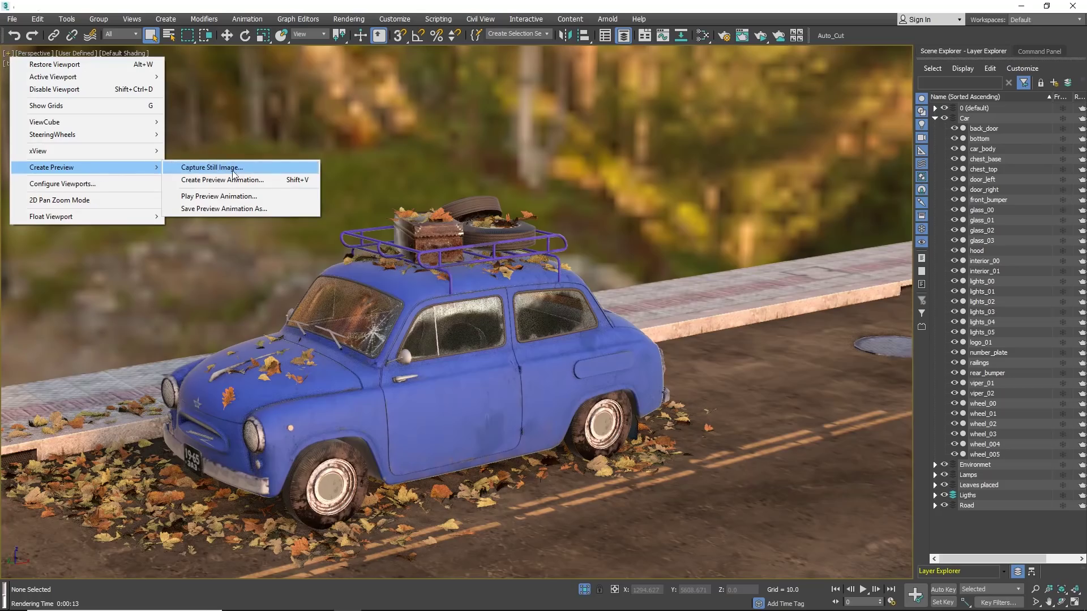
Try an Image Quality of 200 in the preview animation settings and dismiss them without creating a preview.
left_click(243, 180)
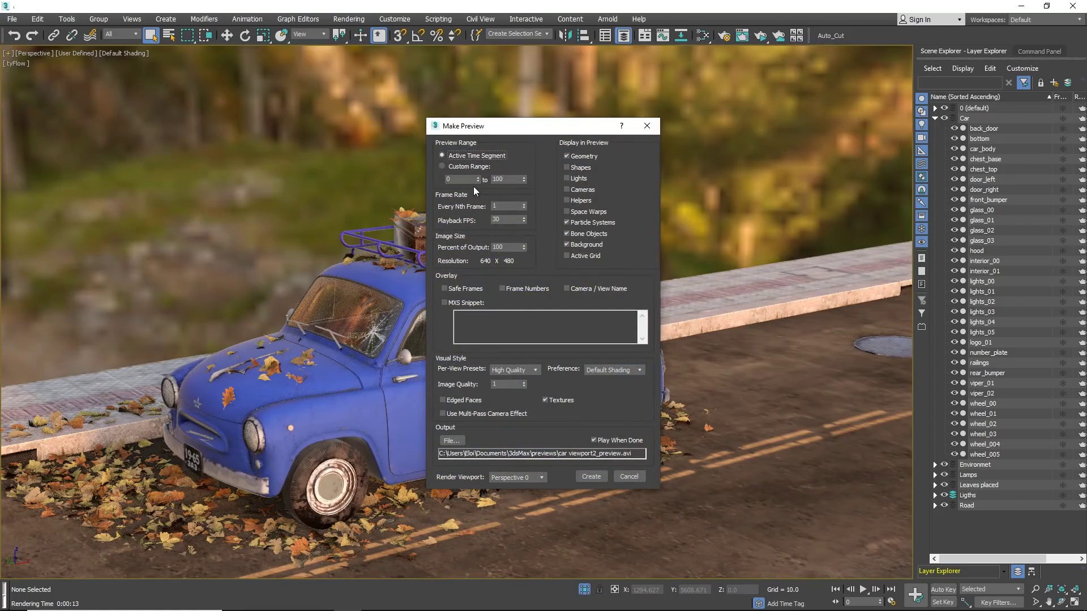
double_click(506, 384)
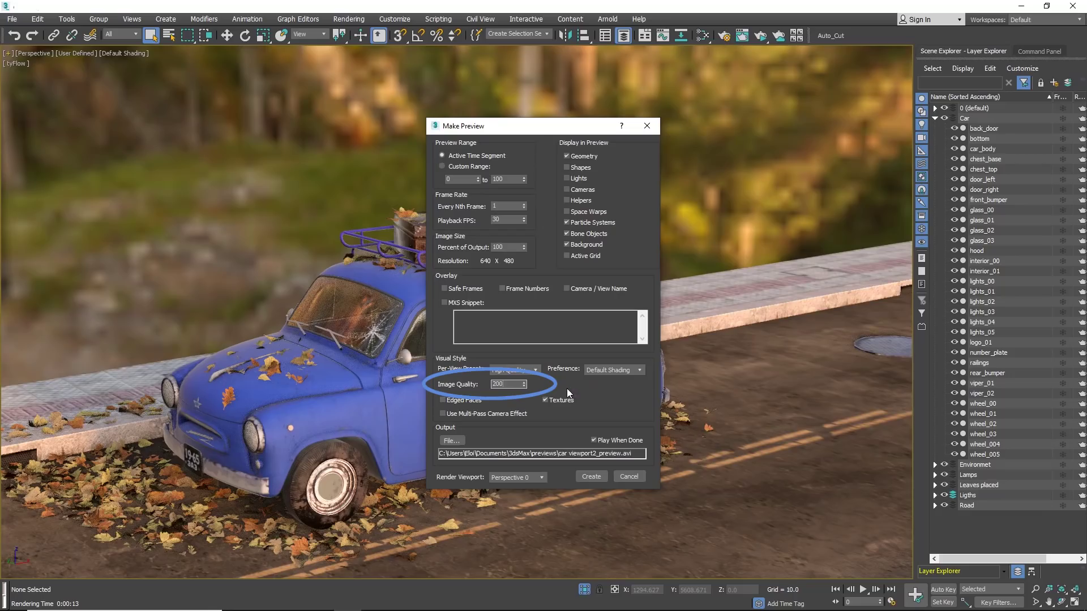
left_click(622, 476)
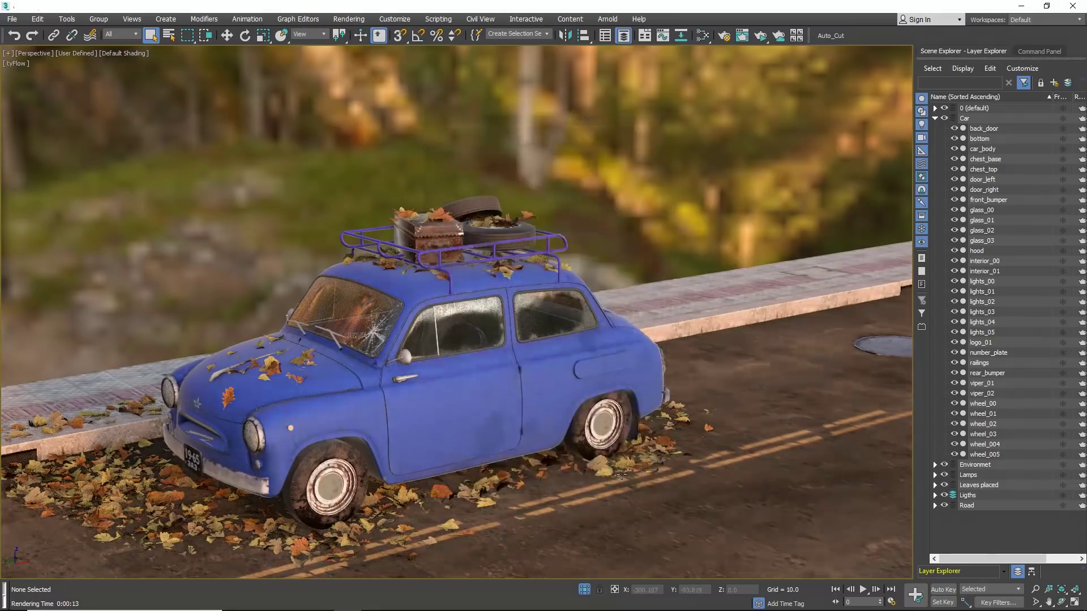
middle_click_drag(492, 420, 569, 307)
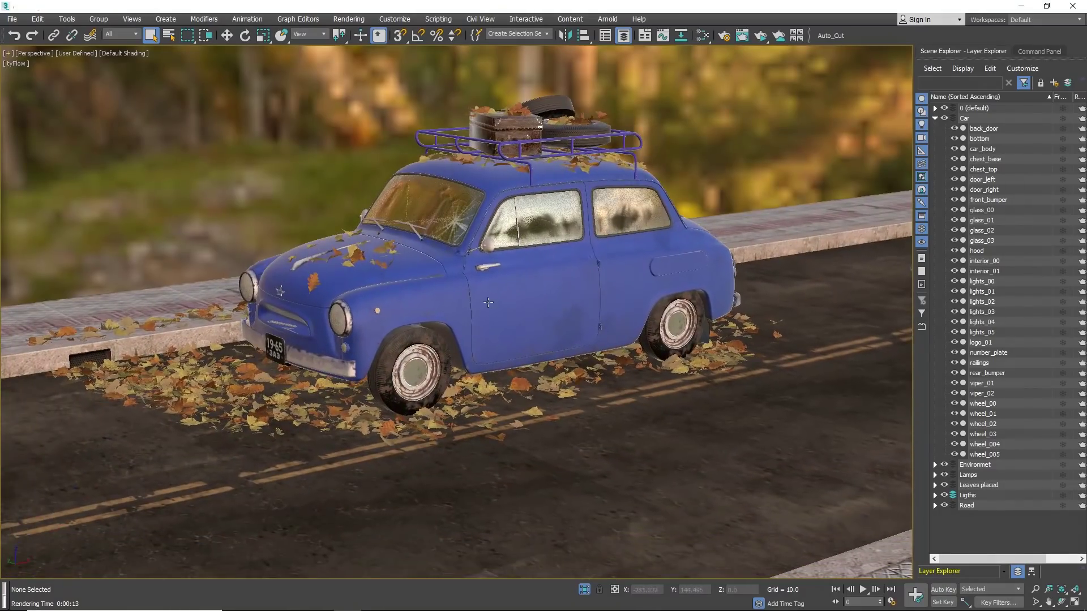
scroll(488, 302, "up", 3)
left_click(458, 285)
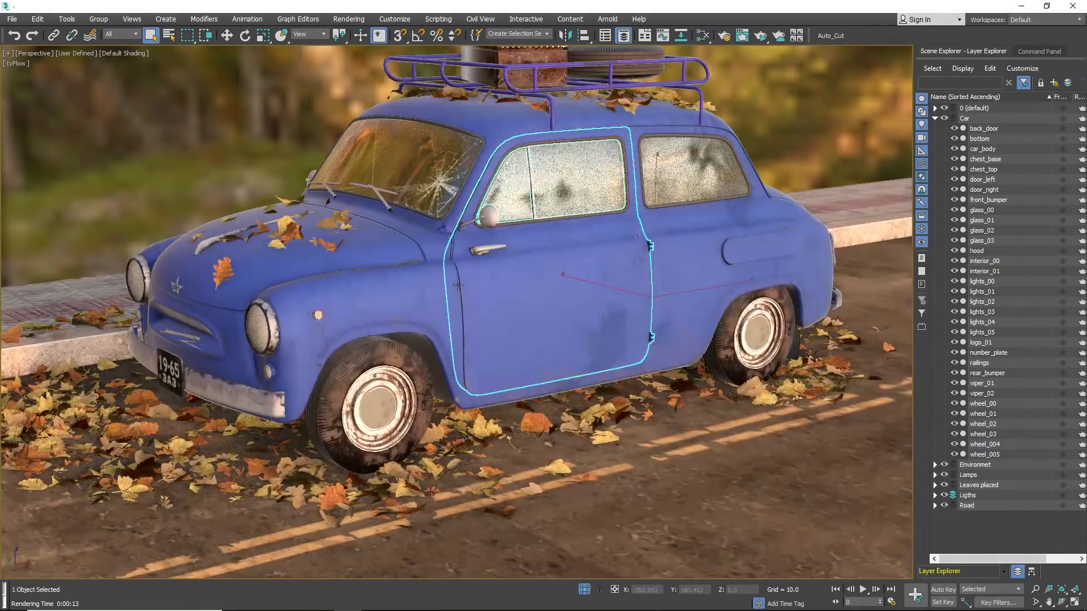
middle_click_drag(458, 285, 502, 332, "alt")
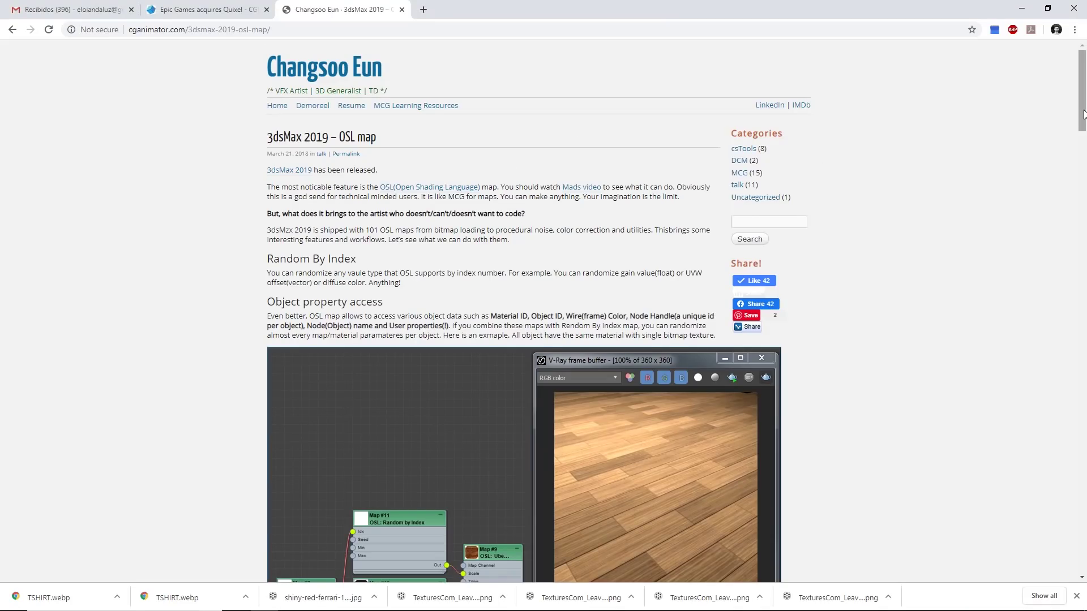
Look up the Independent UVW control section of the 3dsMax 2019 – OSL map article in the web browser.
left_click_drag(1082, 113, 1085, 250)
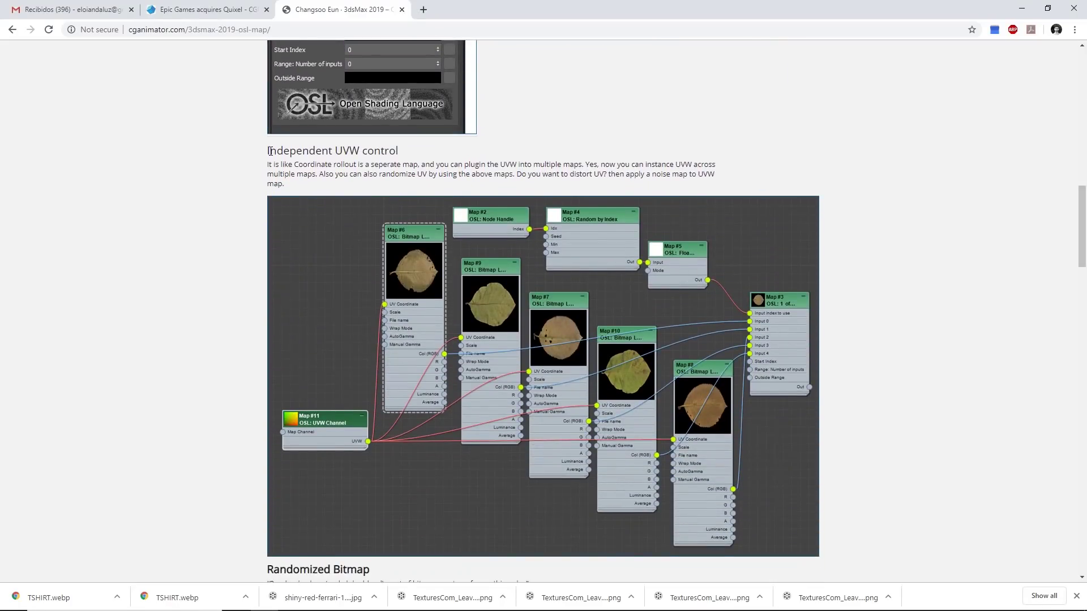